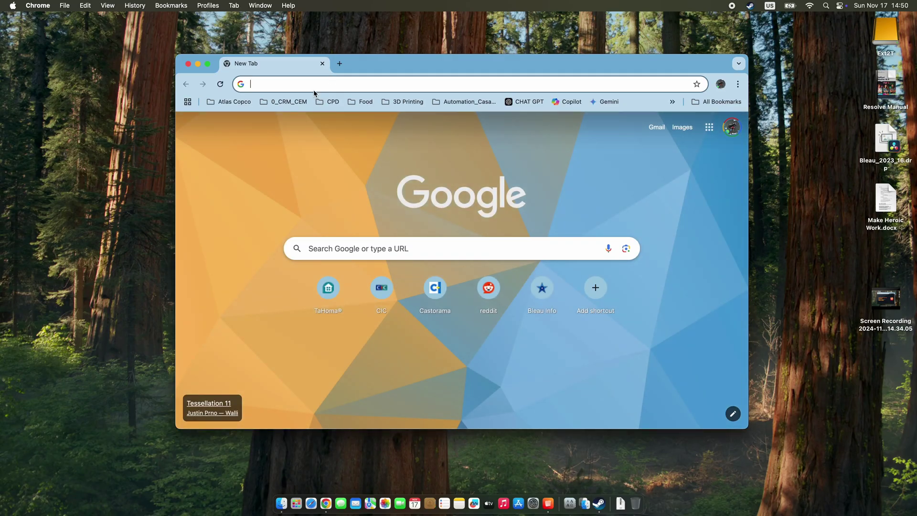
Step: Search the web for "heroic" and open the Heroic Games Launcher download page from the results
type("heroic")
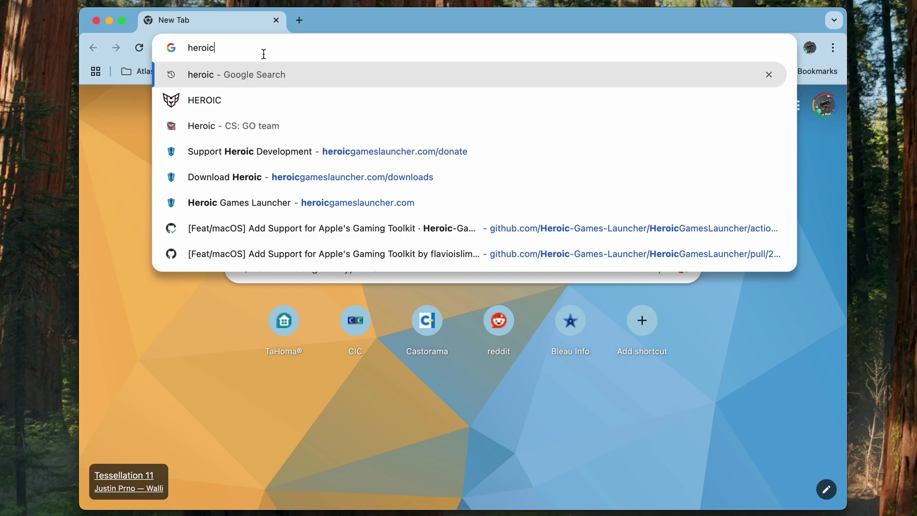
key("Return")
left_click(181, 227, "super")
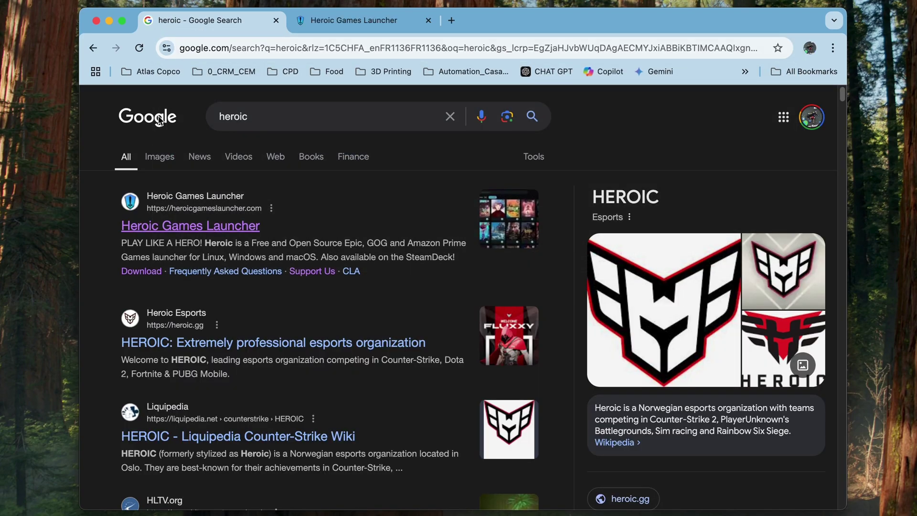
left_click(152, 280, "shift+super")
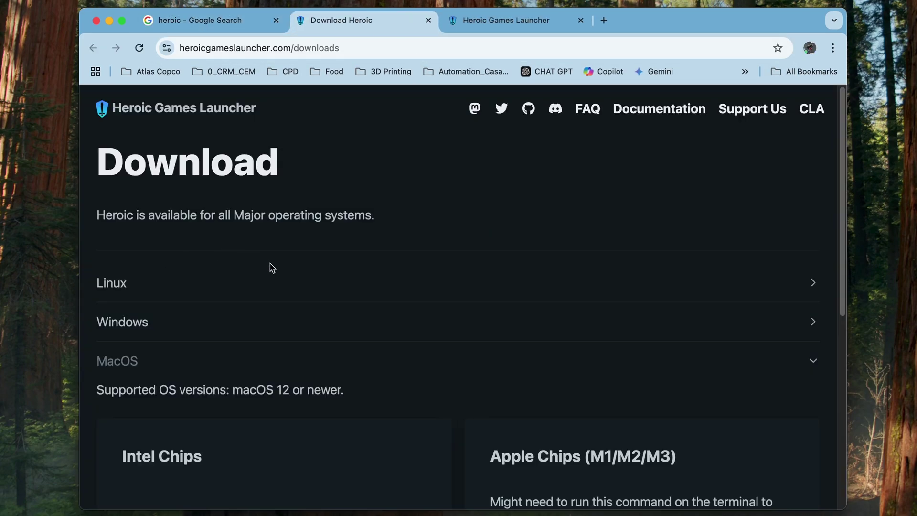
Step: Download the stable v2.15.2 macOS build for Apple Chips, saving Heroic-2.15.2-macOS-arm64.dmg to Downloads
scroll(268, 266, "down", 1)
scroll(282, 267, "down", 5)
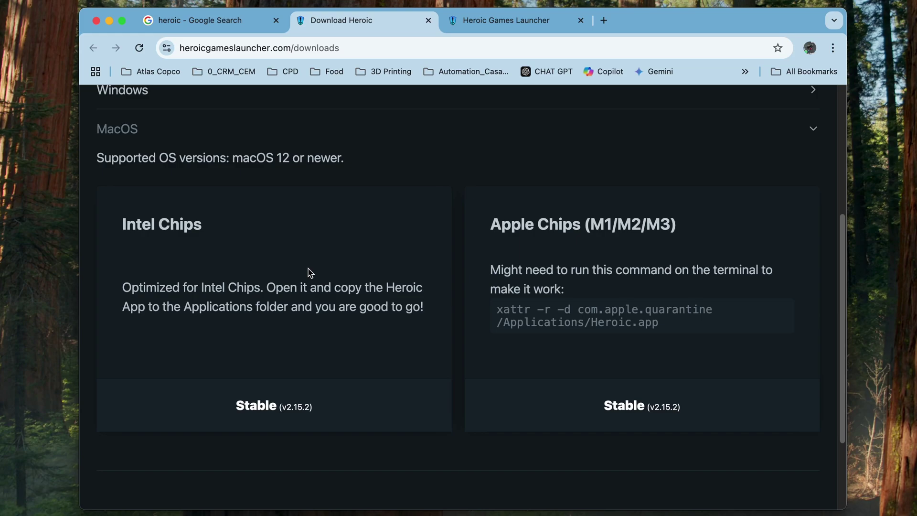
left_click(502, 329)
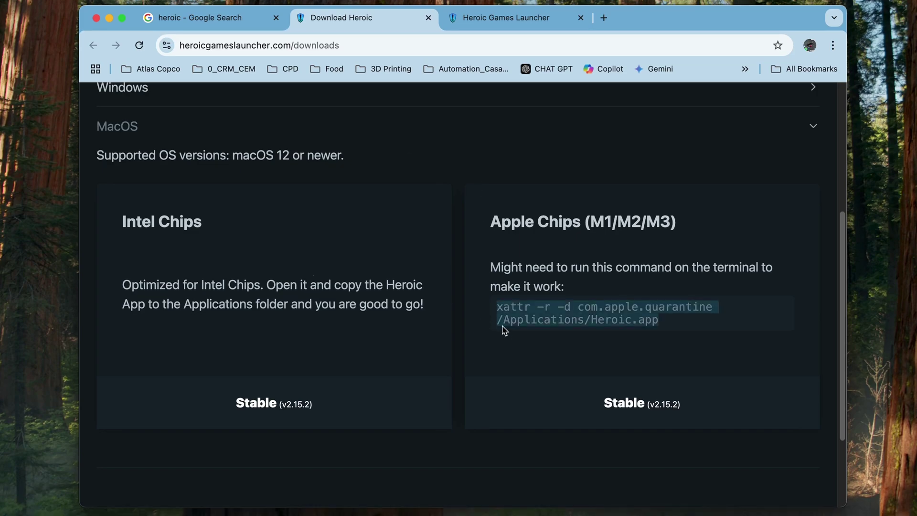
left_click(629, 406)
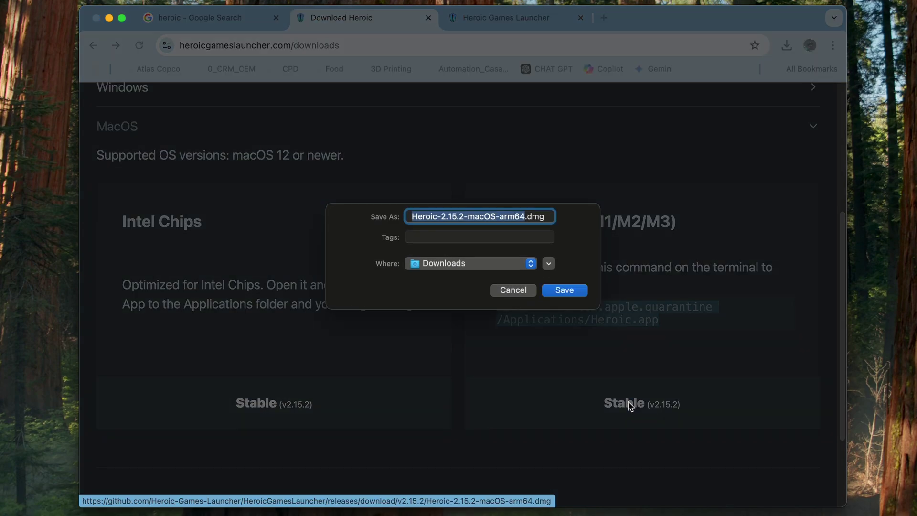
left_click(565, 292)
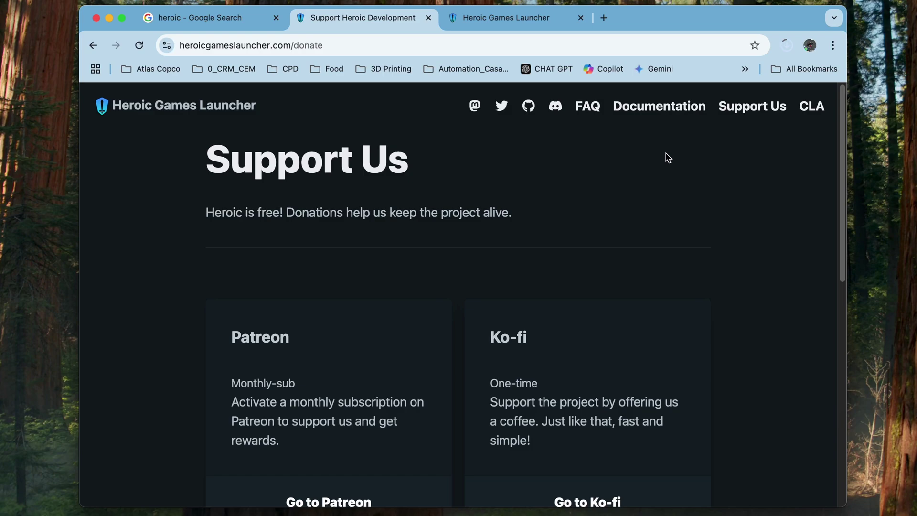
Step: Open the downloaded Heroic disk image, copy Heroic into the Applications folder and close the installer window
left_click(789, 50)
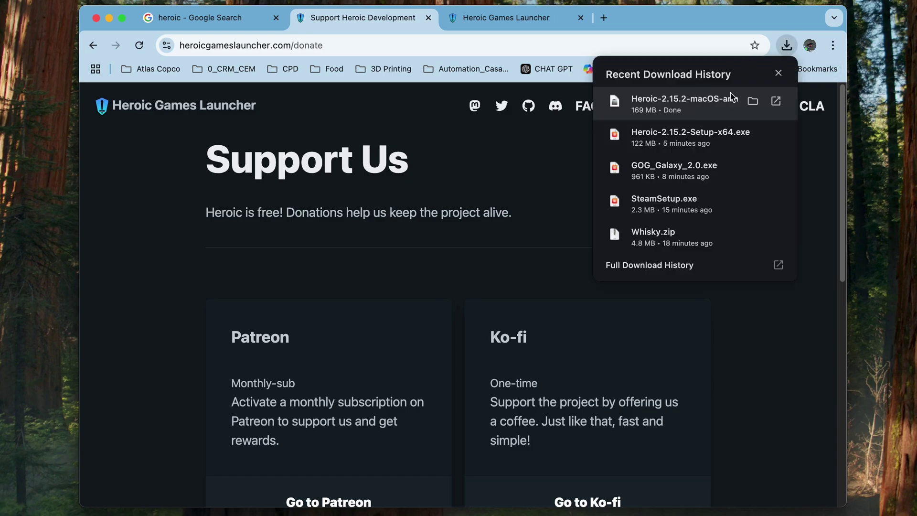
left_click(753, 101)
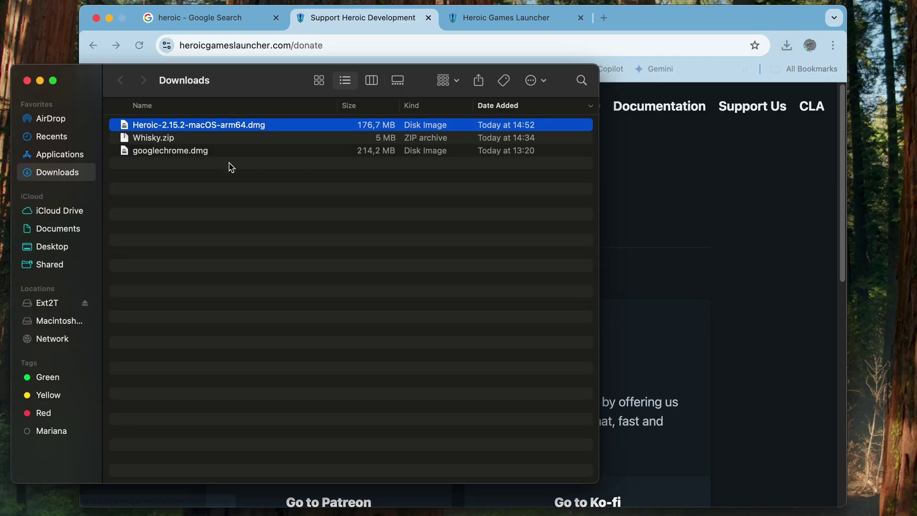
double_click(219, 131)
left_click_drag(152, 165, 430, 161)
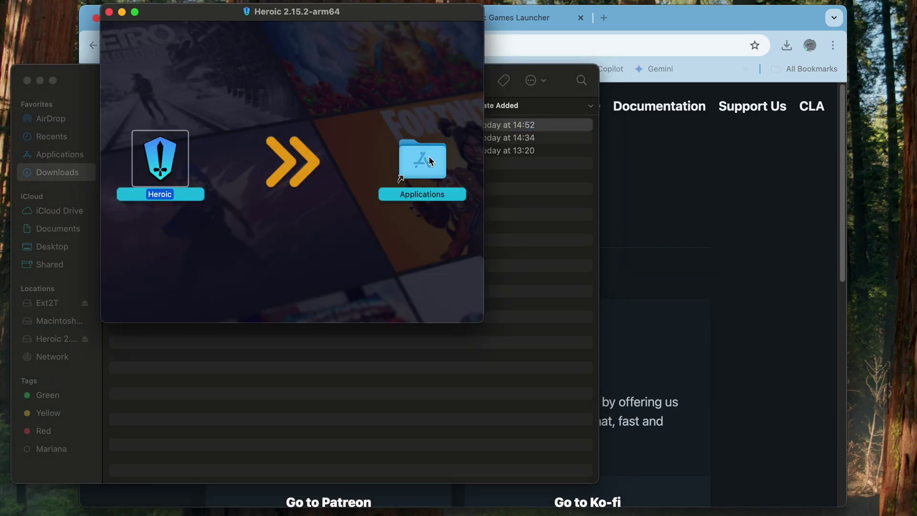
left_click(109, 12)
Step: Launch Heroic from the Applications folder, allow it to open, and dismiss the release notes after looking through them
left_click(61, 154)
left_click(149, 207)
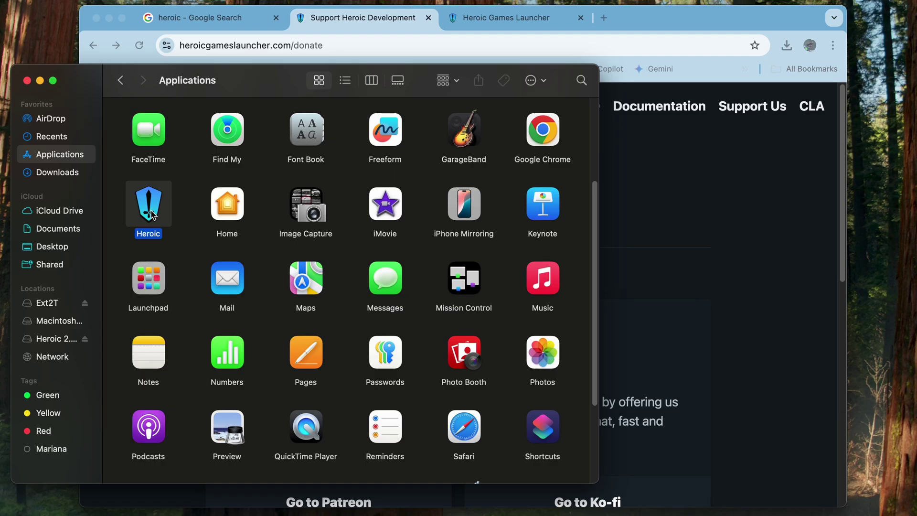
double_click(149, 206)
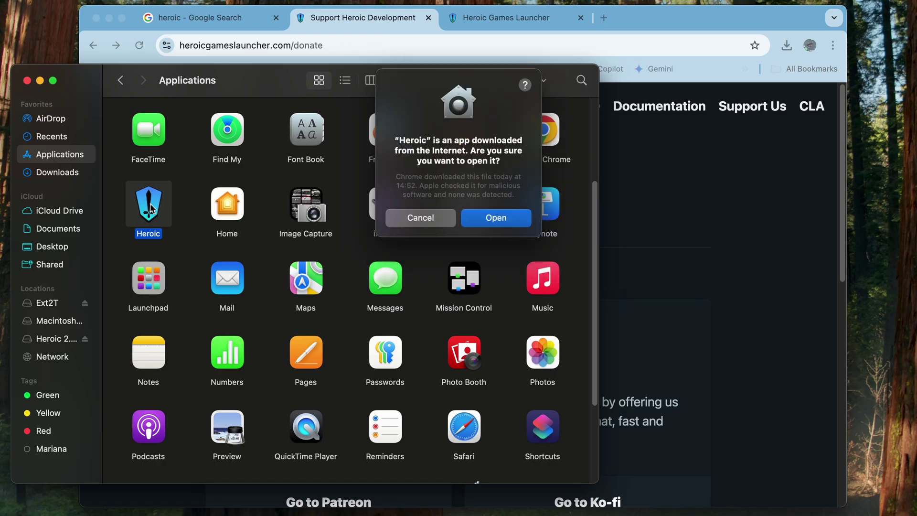
left_click(513, 213)
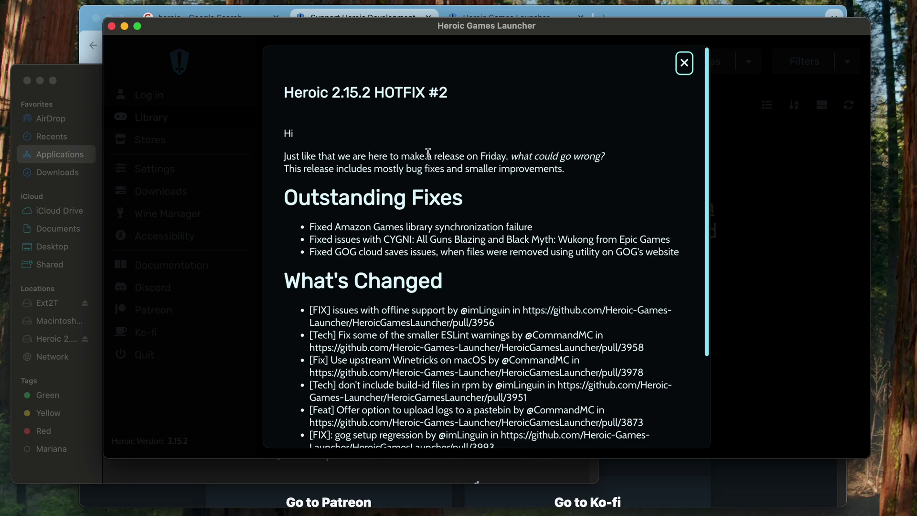
scroll(426, 227, "down", 5)
scroll(425, 227, "up", 5)
left_click(684, 62)
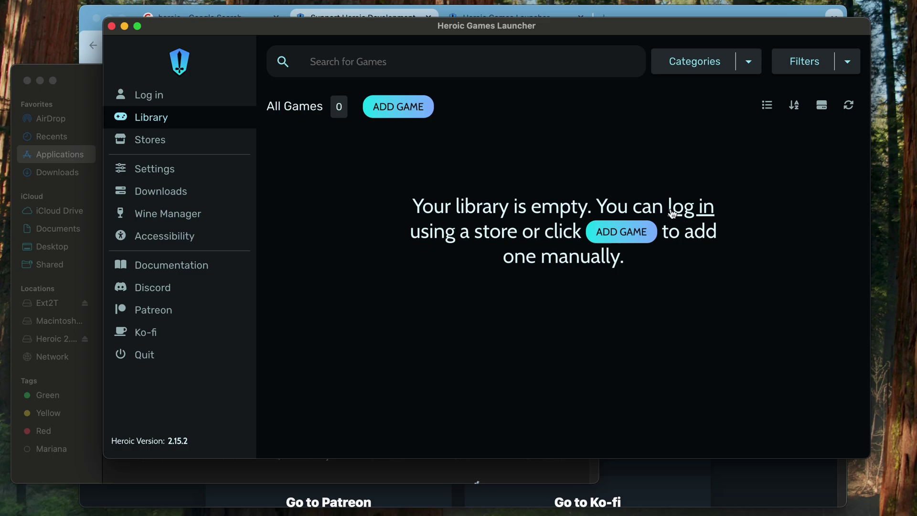
Step: Log in to the GOG store in Heroic, filling in the account's e-mail address
left_click(688, 214)
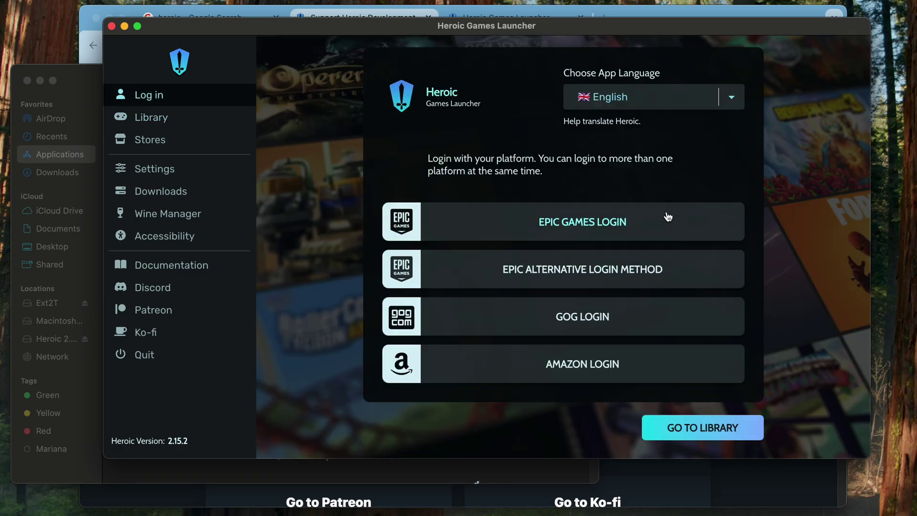
left_click(602, 315)
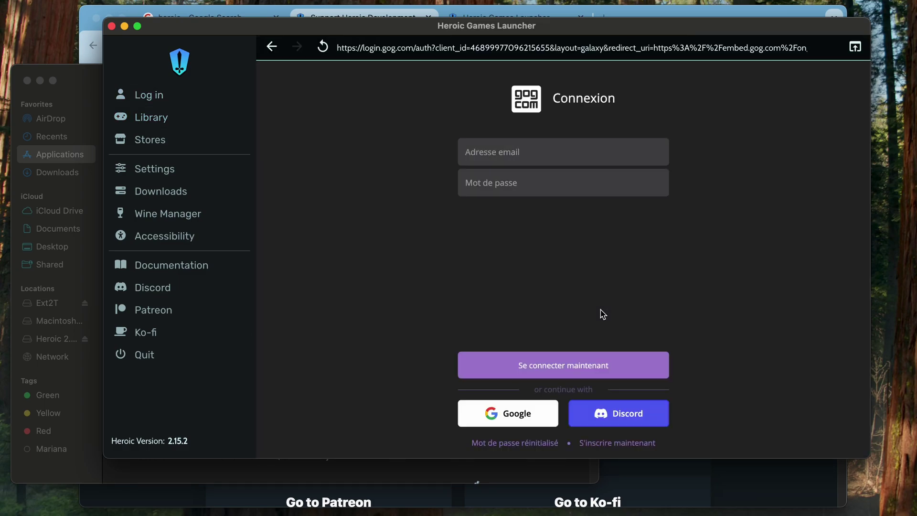
left_click(491, 154)
type("luis")
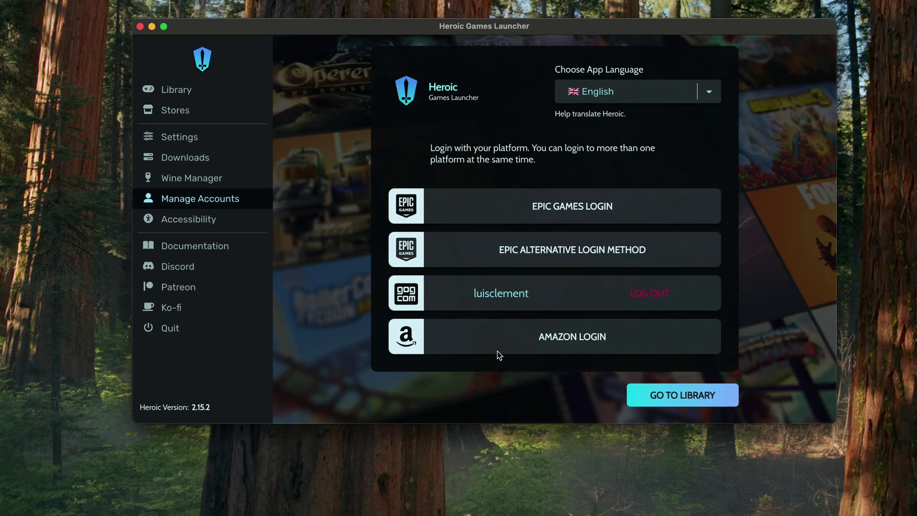
Step: Install Cyberpunk 2077 from the game library with the default install options and all DLCs included
left_click(675, 392)
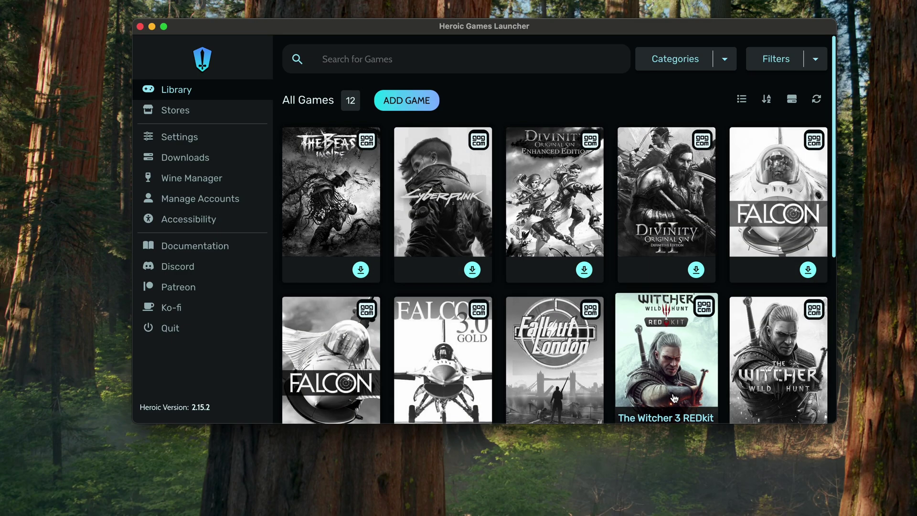
left_click(474, 273)
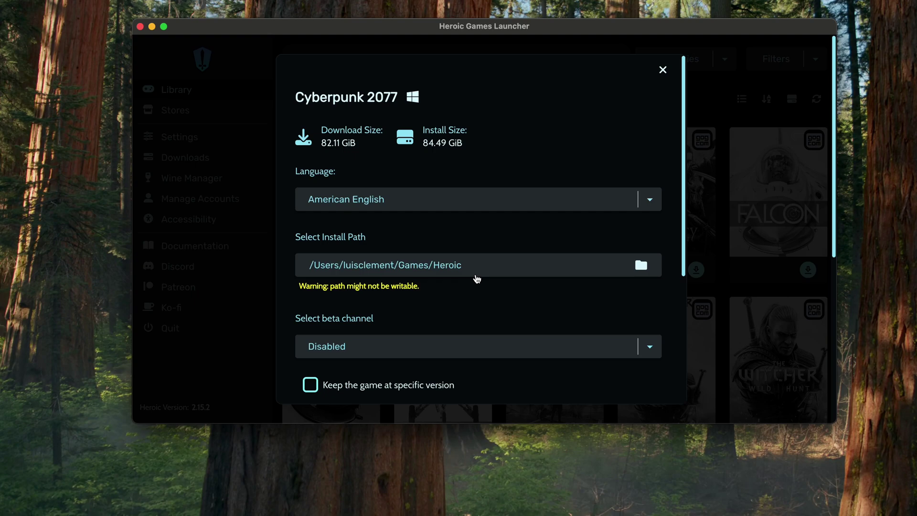
scroll(475, 276, "down", 5)
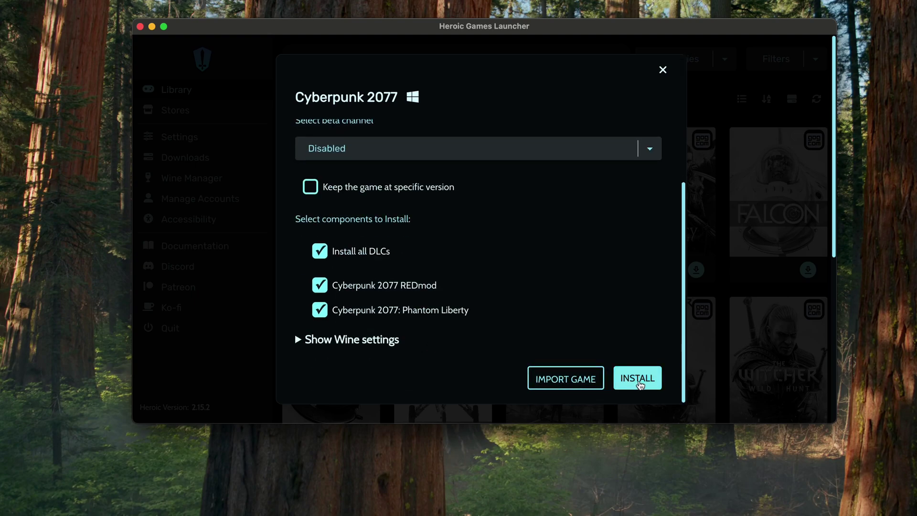
left_click(646, 382)
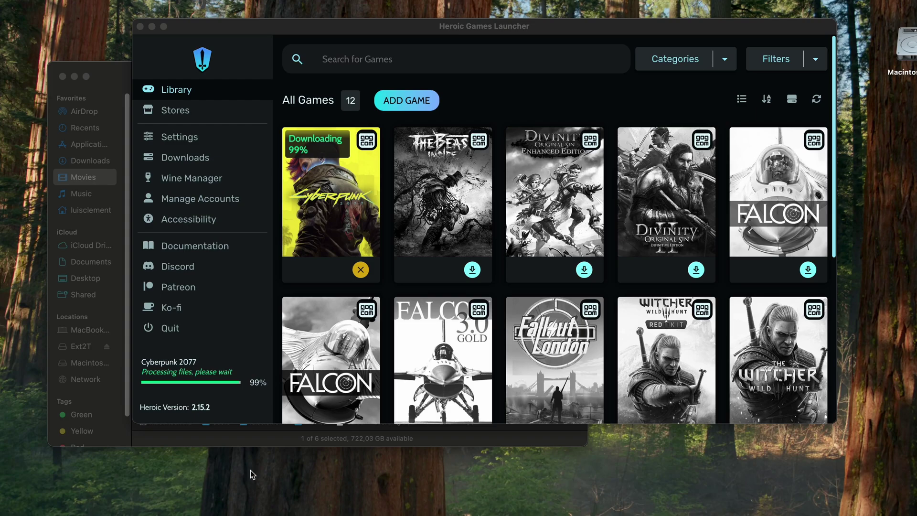
Step: Close the Finder window and enable Auto Install/Update DXVK on Prefix in the Wine settings of Cyberpunk 2077
left_click(62, 77)
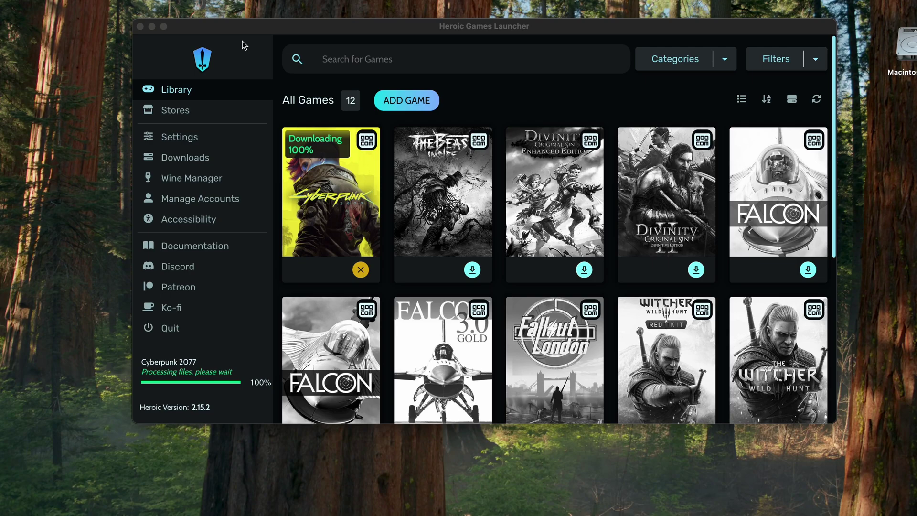
left_click(201, 98)
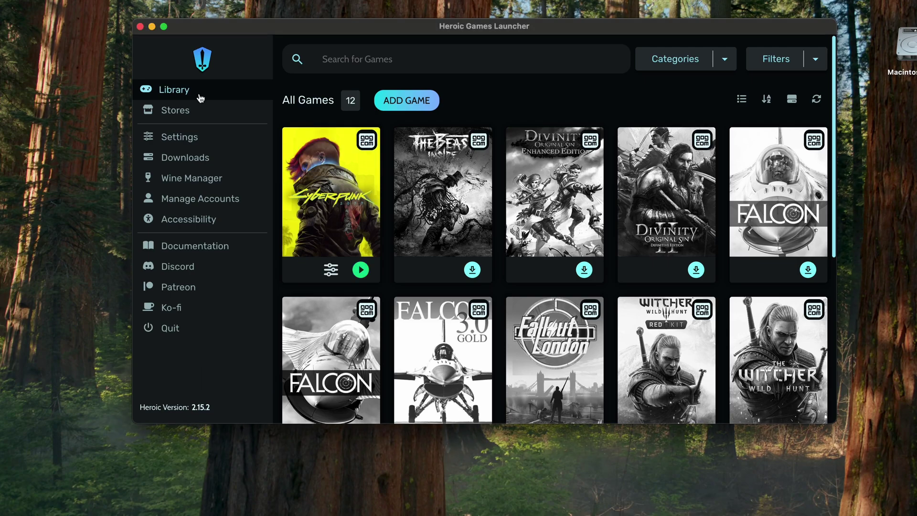
left_click(332, 279)
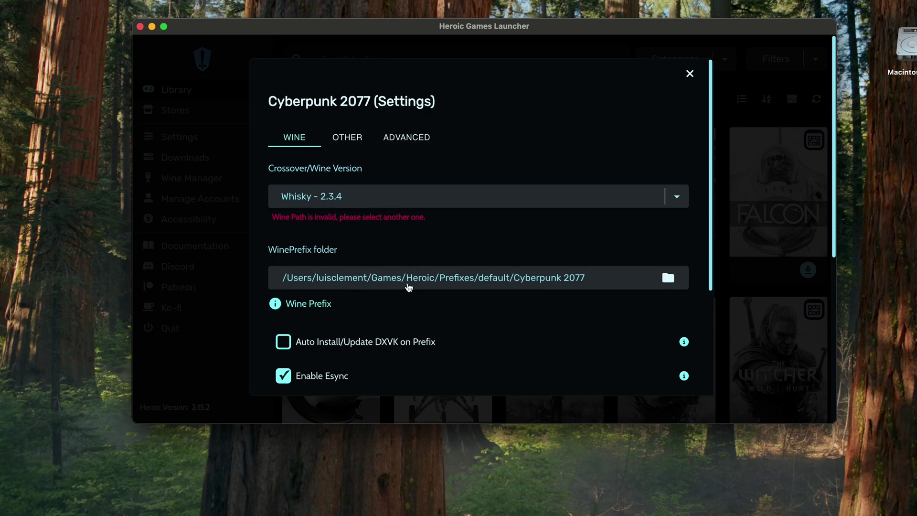
scroll(371, 328, "down", 1)
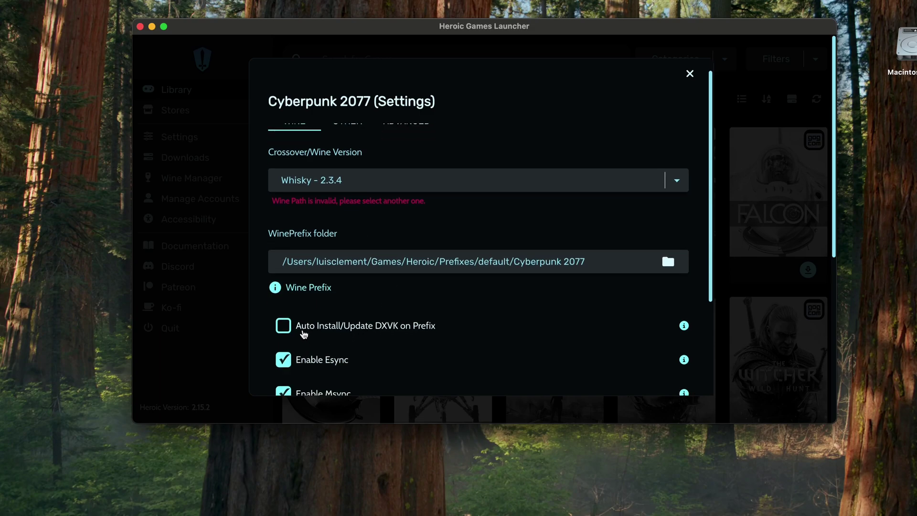
left_click(287, 327)
scroll(409, 235, "down", 15)
scroll(409, 235, "up", 15)
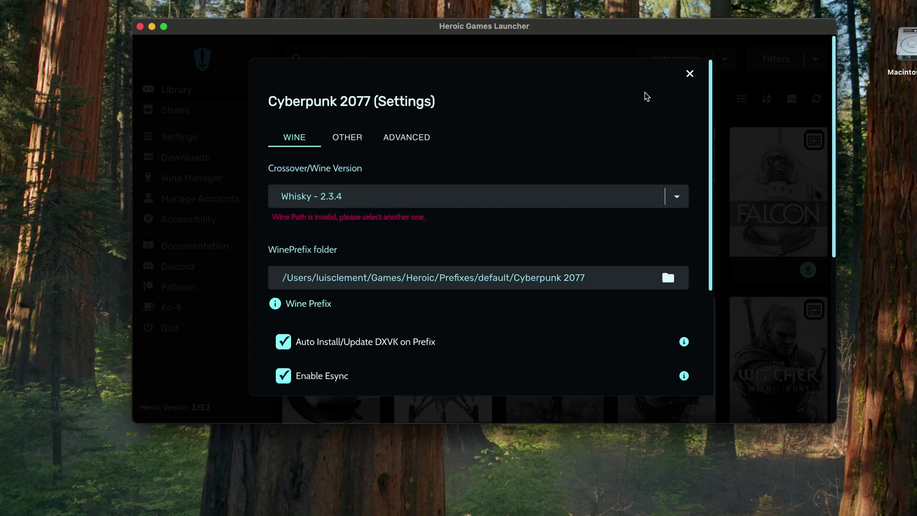
left_click(691, 75)
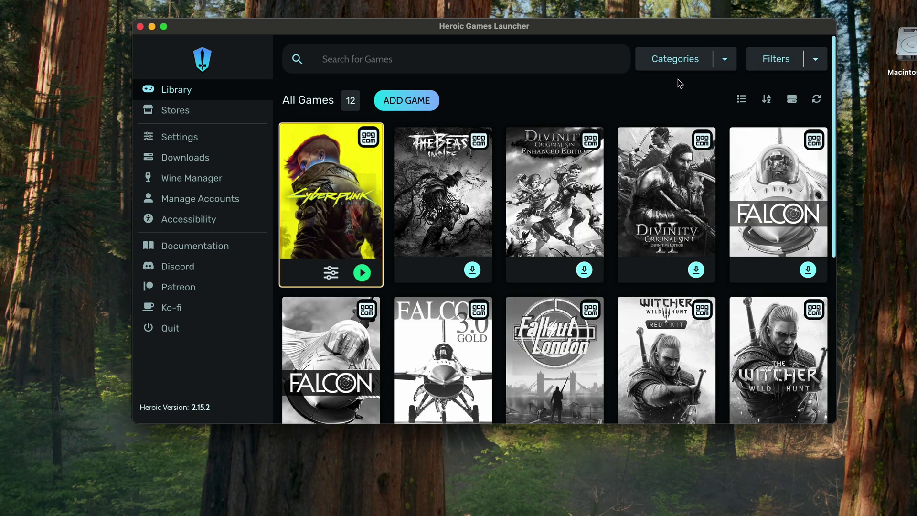
Step: Launch Cyberpunk 2077 using Whisky - 2.3.4 and agree to share gameplay data
left_click(362, 274)
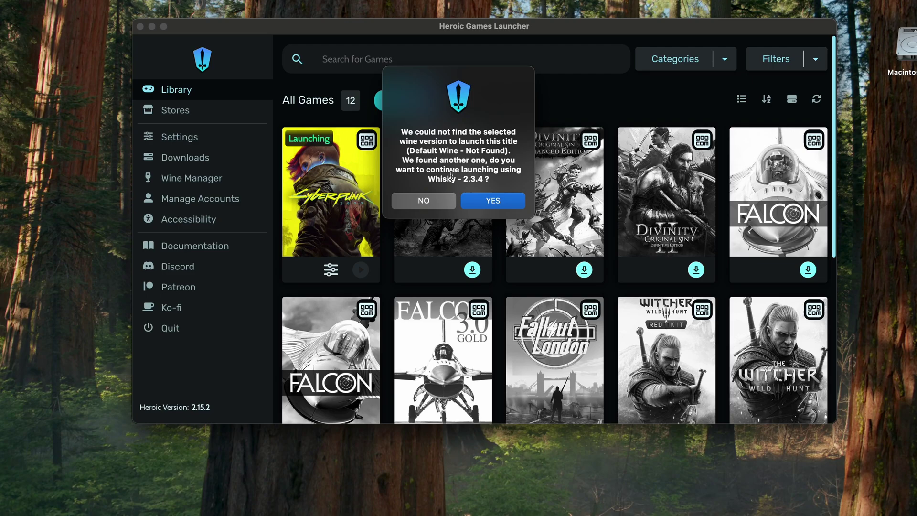
left_click(478, 202)
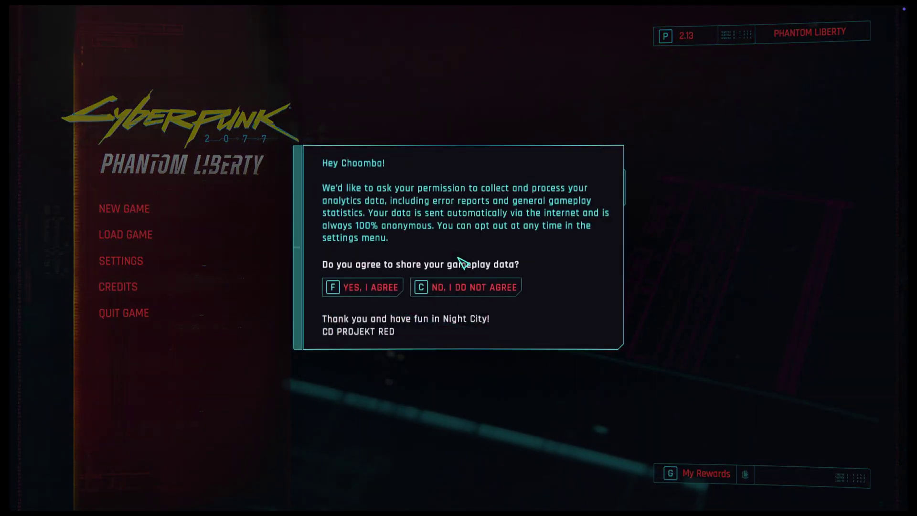
left_click(392, 287)
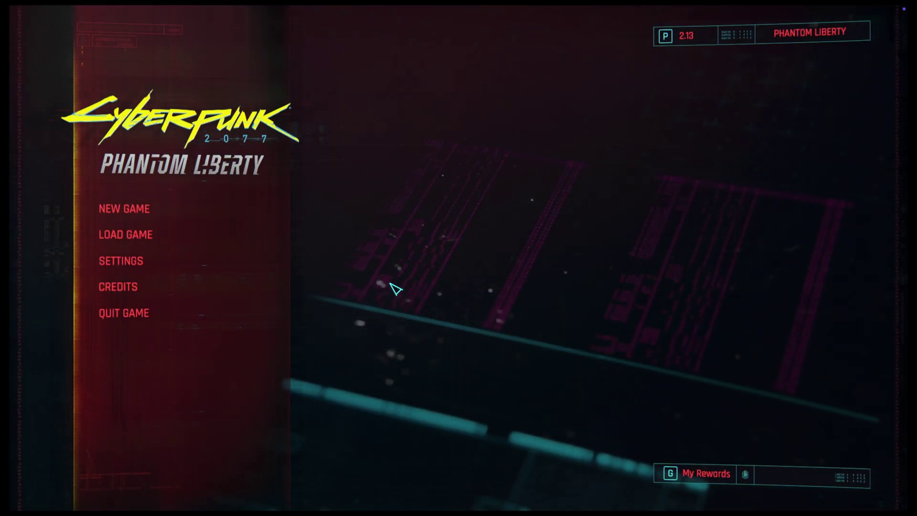
Step: Check the game's Load Game screen for save files and return to the main menu
left_click(196, 247)
key("Escape")
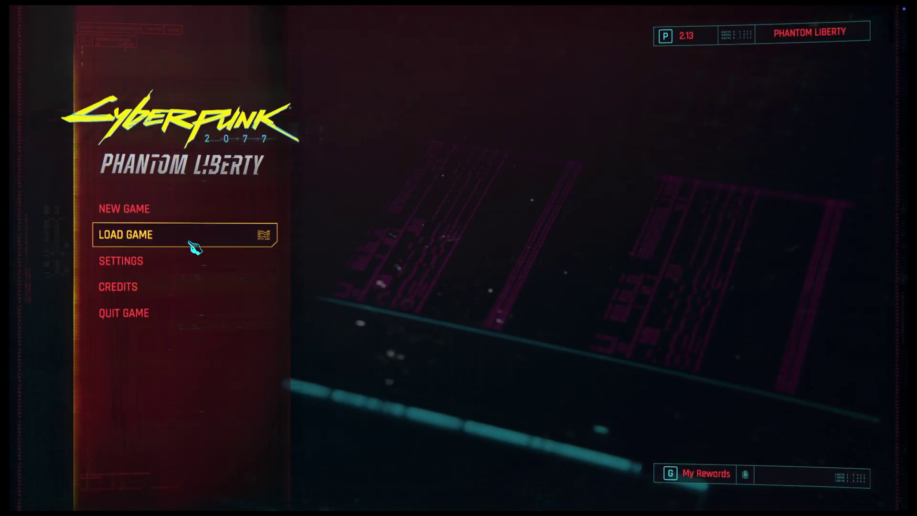
left_click(195, 247)
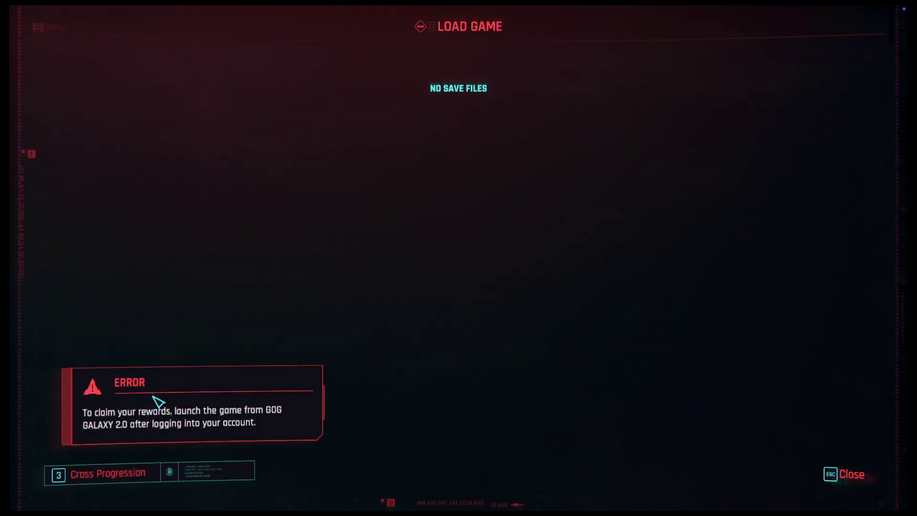
key("Escape")
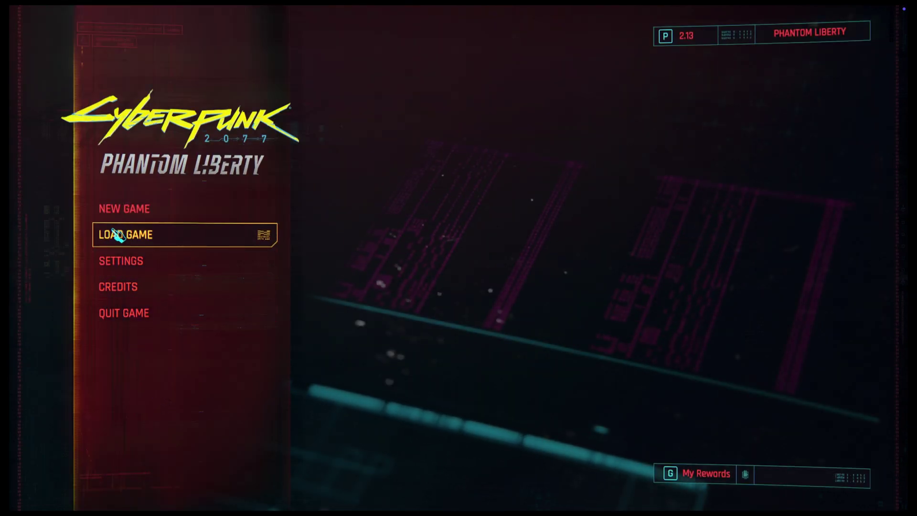
Step: Set AMD FidelityFX Super Resolution 2.1 to Balanced in the game's graphics settings and apply the change
left_click(123, 264)
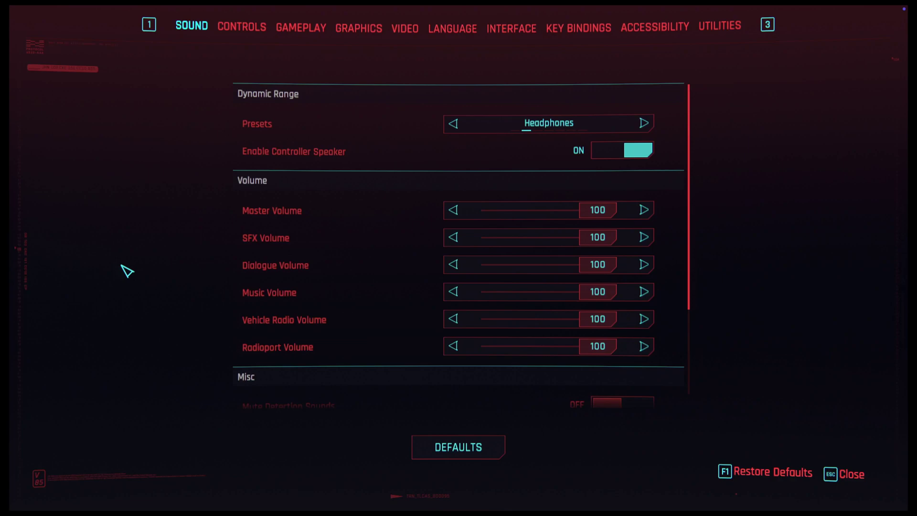
left_click(377, 29)
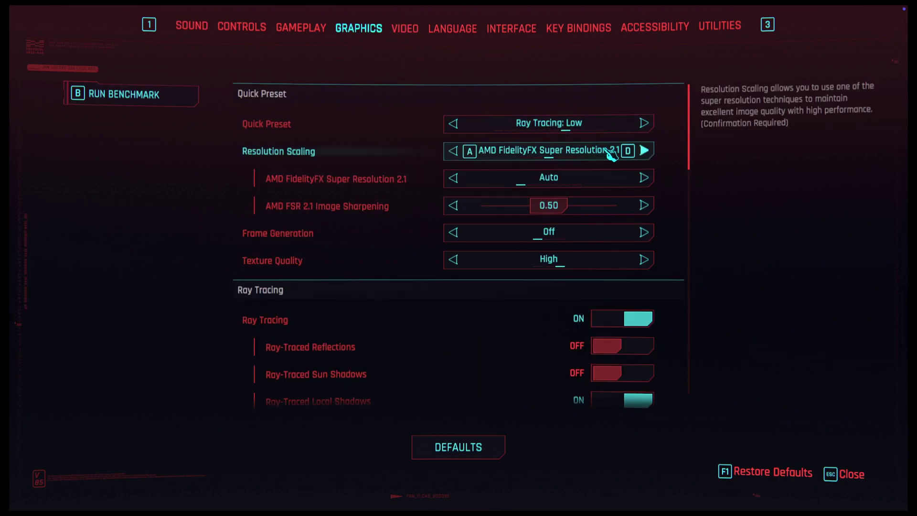
left_click(644, 179)
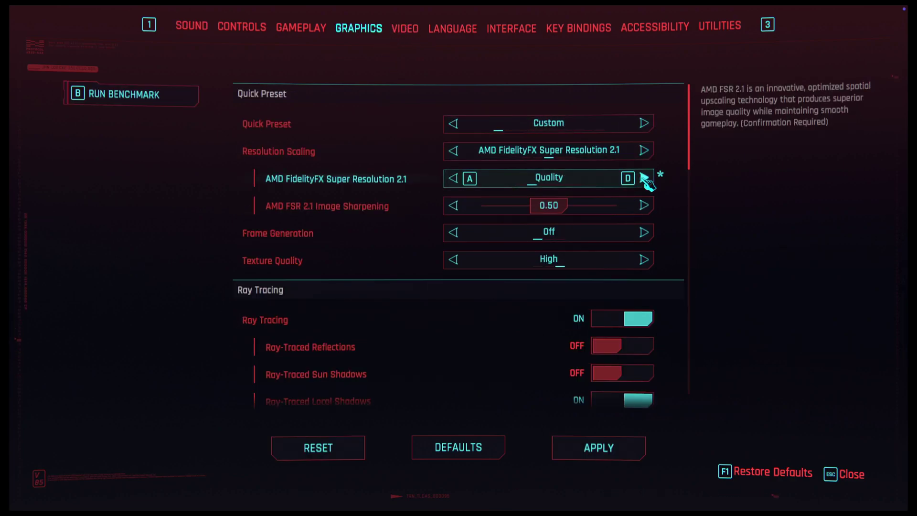
left_click(644, 179)
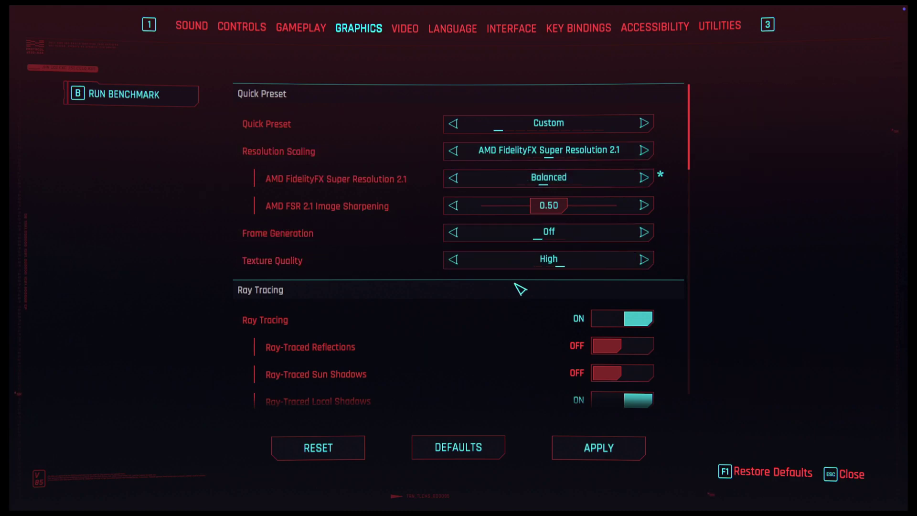
left_click(591, 447)
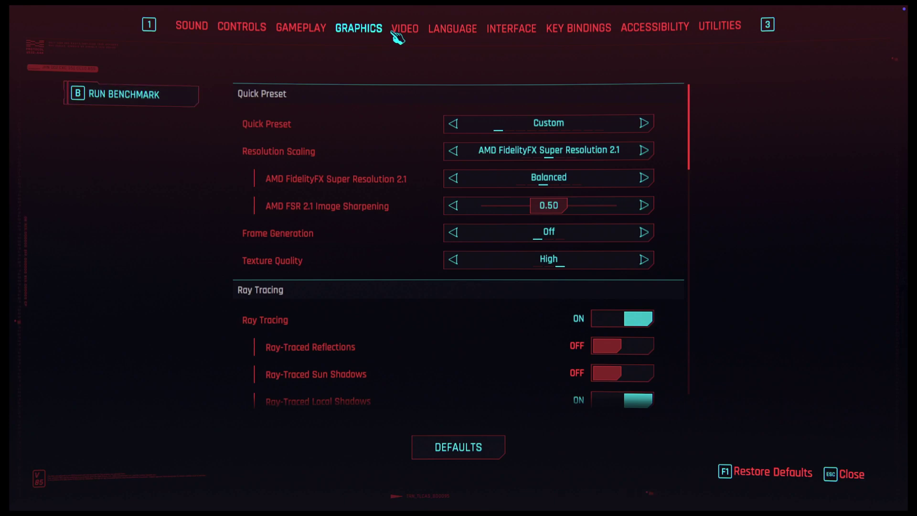
Step: Apply a resolution of 1680x1050 in the video settings, and apply Fullscreen as the windowed mode
left_click(414, 35)
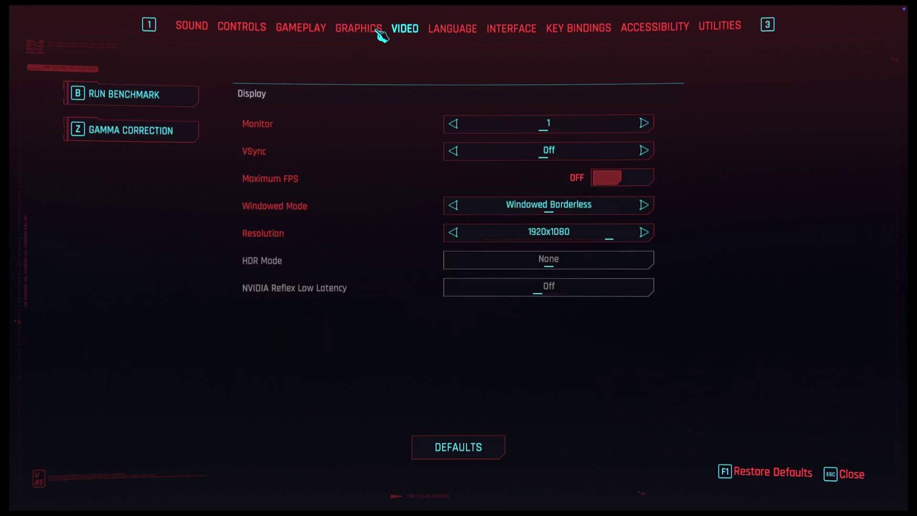
left_click(644, 232)
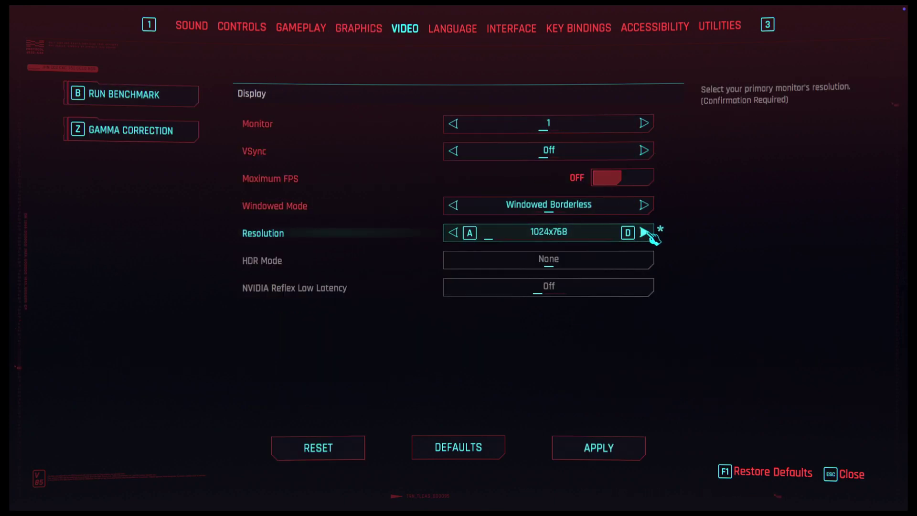
left_click(644, 232)
left_click(644, 232)
left_click(644, 233)
left_click(644, 232)
left_click(644, 232)
left_click(644, 232)
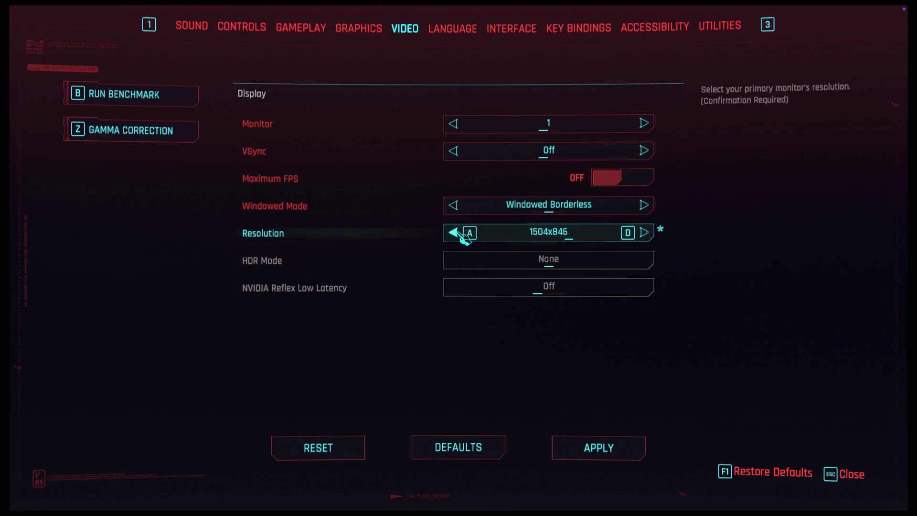
left_click(453, 232)
left_click(644, 232)
left_click(644, 232)
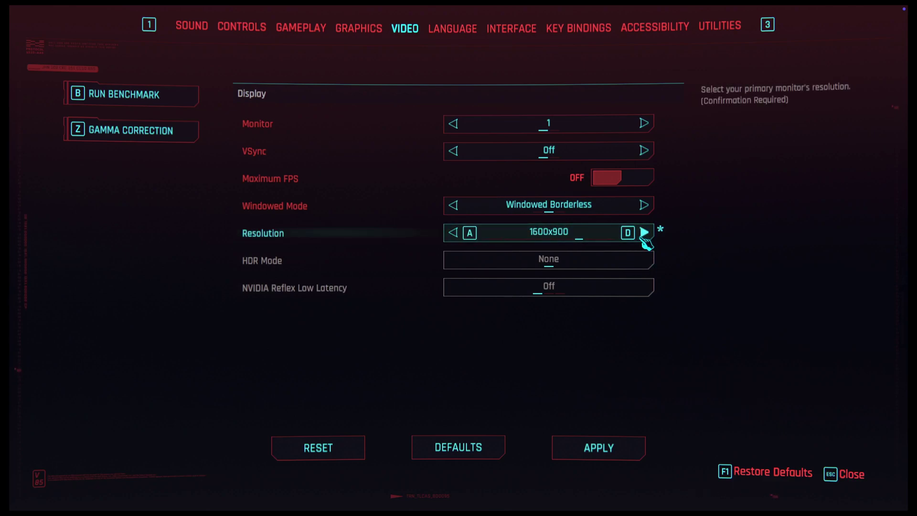
left_click(644, 232)
left_click(644, 232)
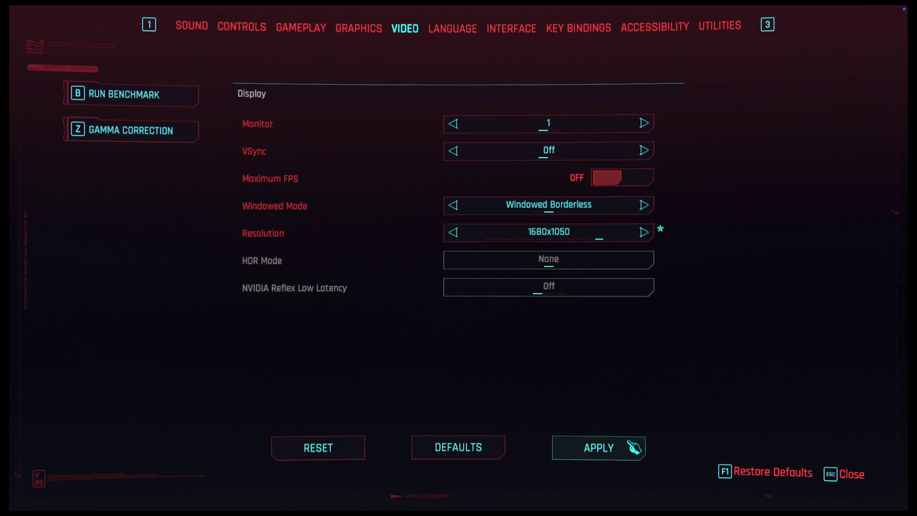
left_click(635, 446)
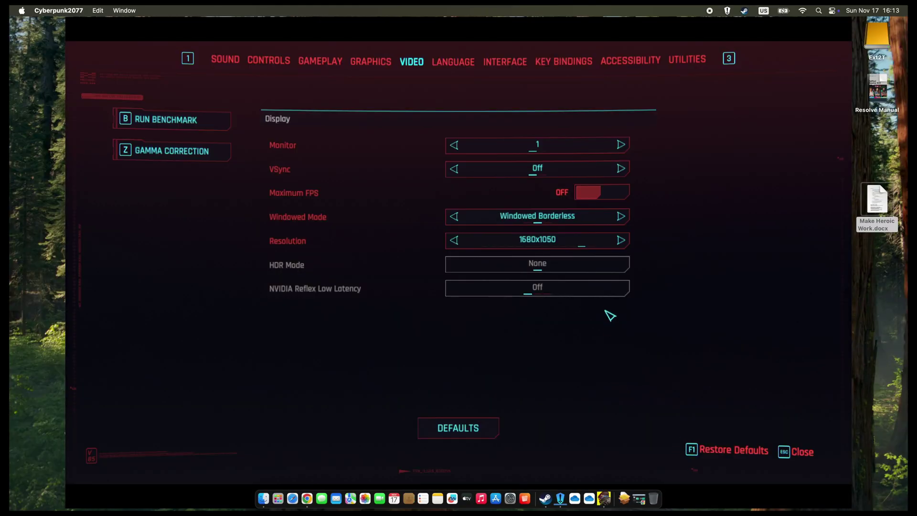
left_click(621, 216)
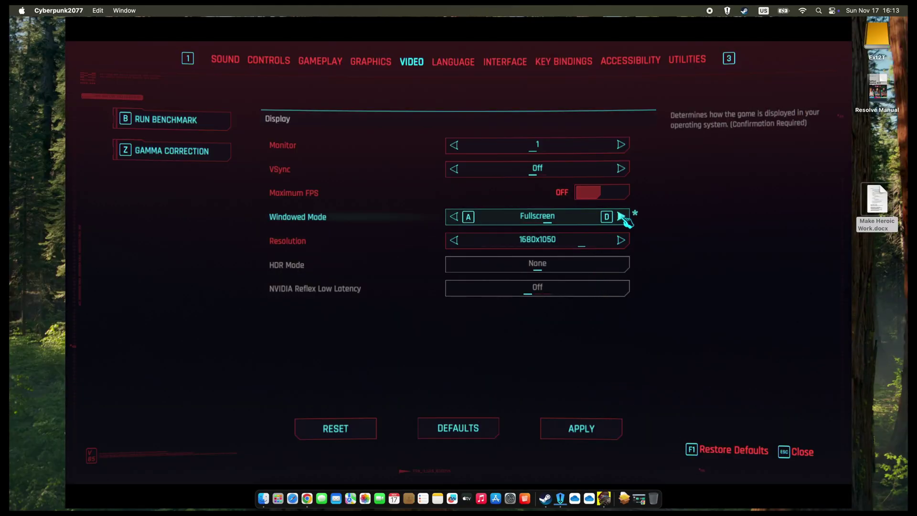
left_click(603, 434)
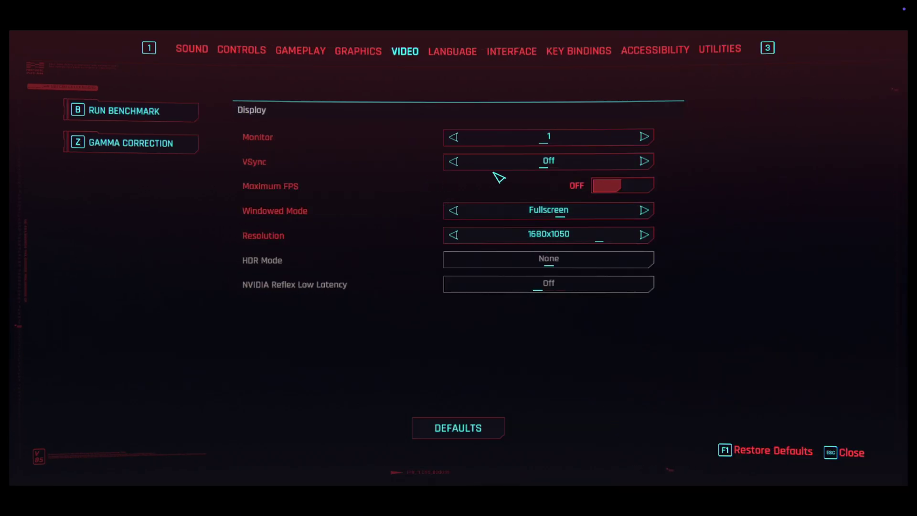
Step: Set Frame Generation to AMD FSR 3 Frame Generation in the graphics settings, apply it and acknowledge the restart notice
left_click(371, 57)
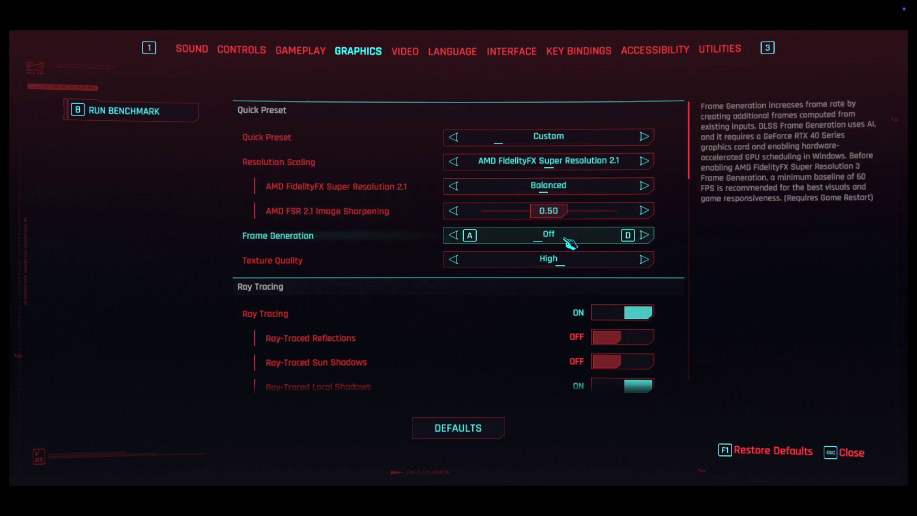
left_click(644, 235)
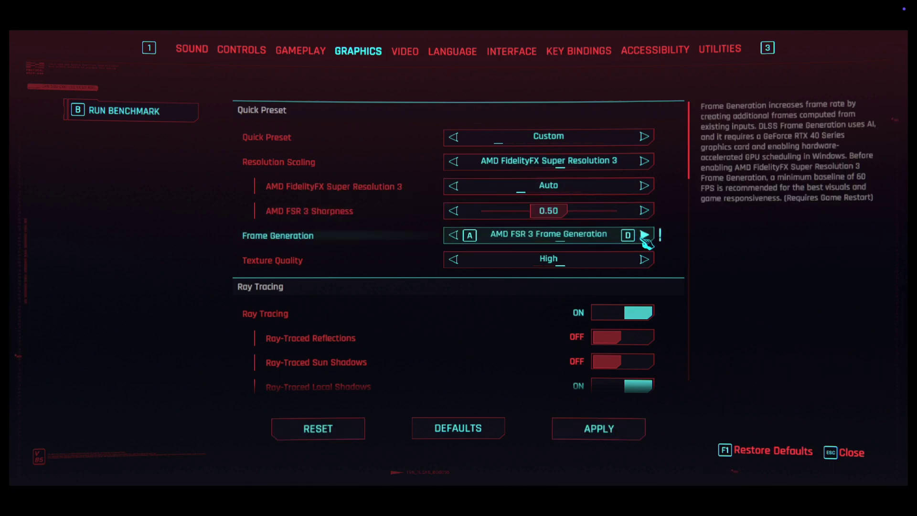
left_click(613, 428)
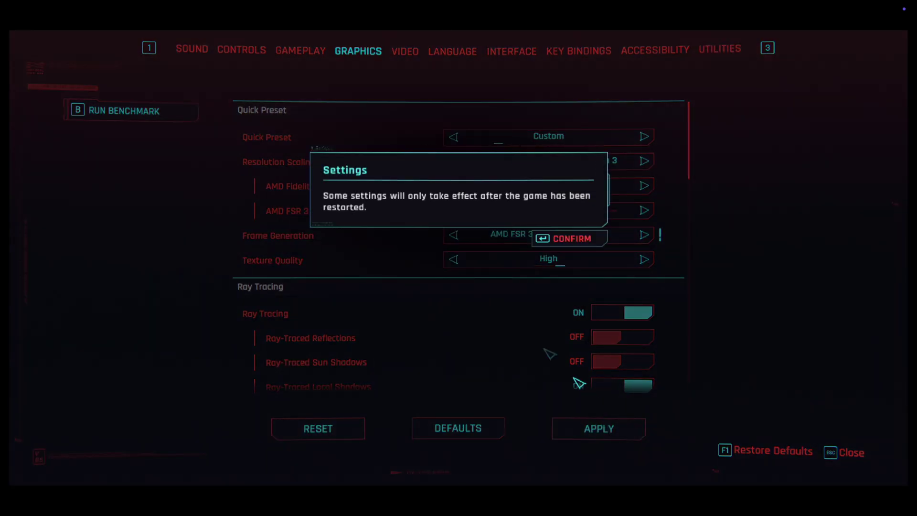
left_click(571, 238)
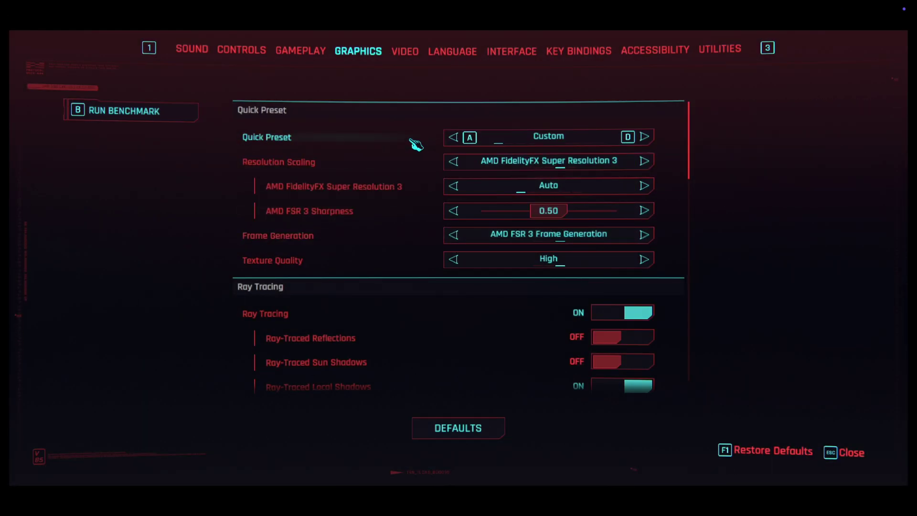
Step: Run the graphics benchmark and exit from its results to the game's main menu
left_click(87, 114)
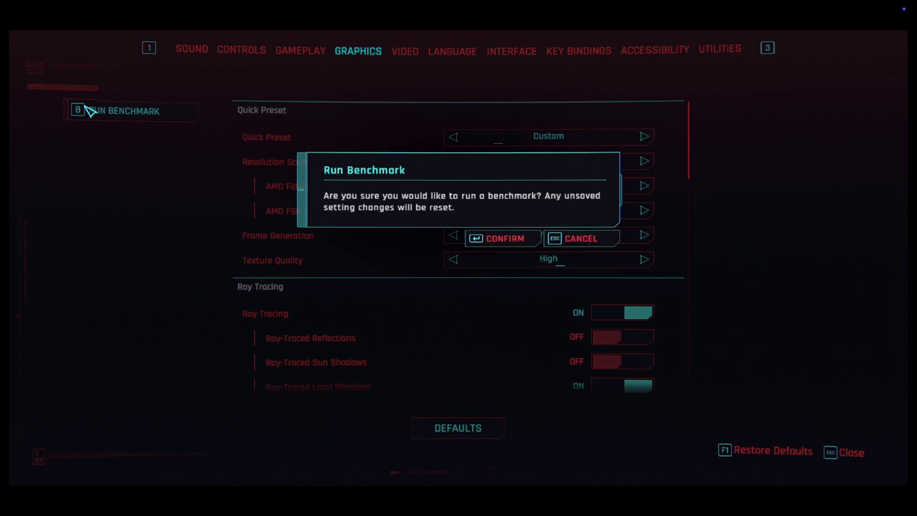
left_click(505, 241)
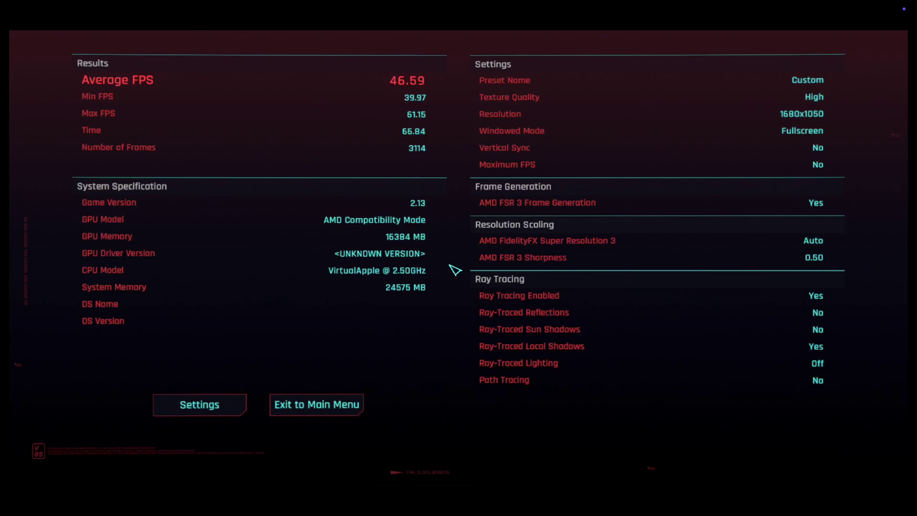
left_click(340, 404)
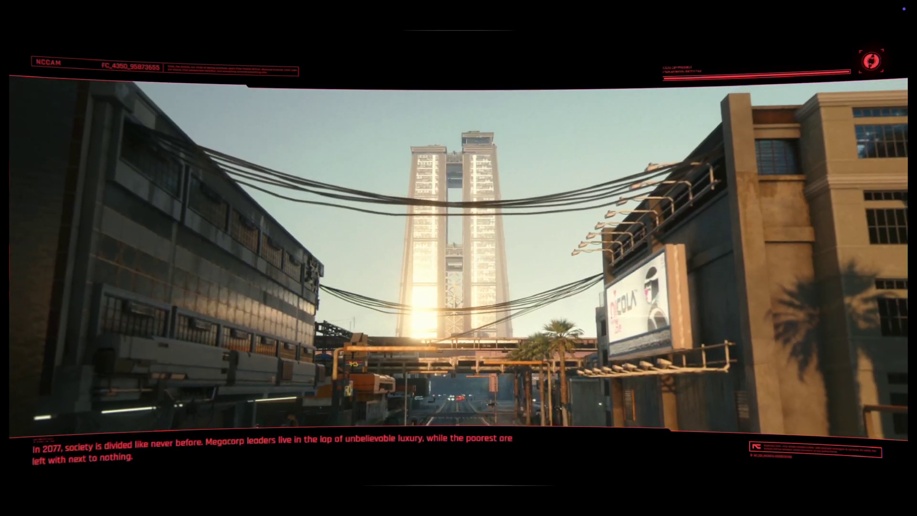
key("space")
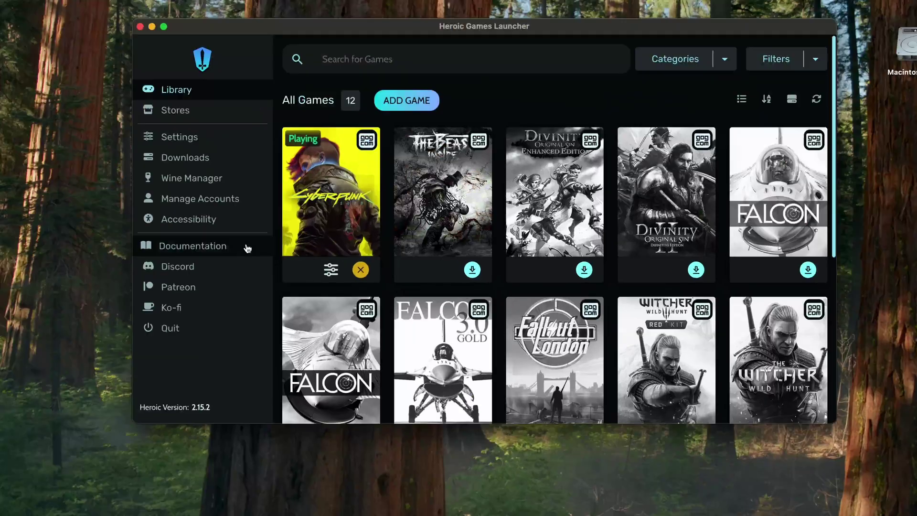
Step: Switch to Heroic Games Launcher, install Game-Porting-Toolkit-Latest through the Wine Manager, and view the available Wine-Crossover versions
left_click(211, 143)
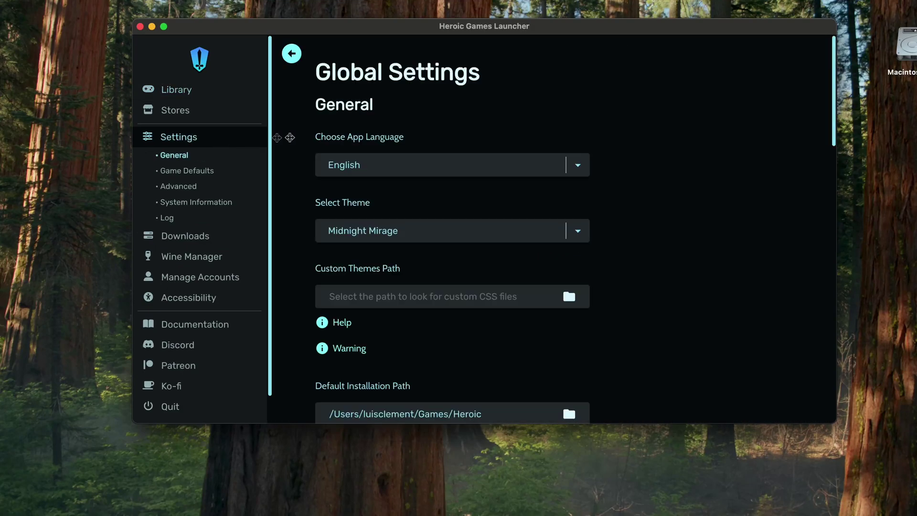
scroll(620, 239, "down", 1)
scroll(620, 238, "down", 4)
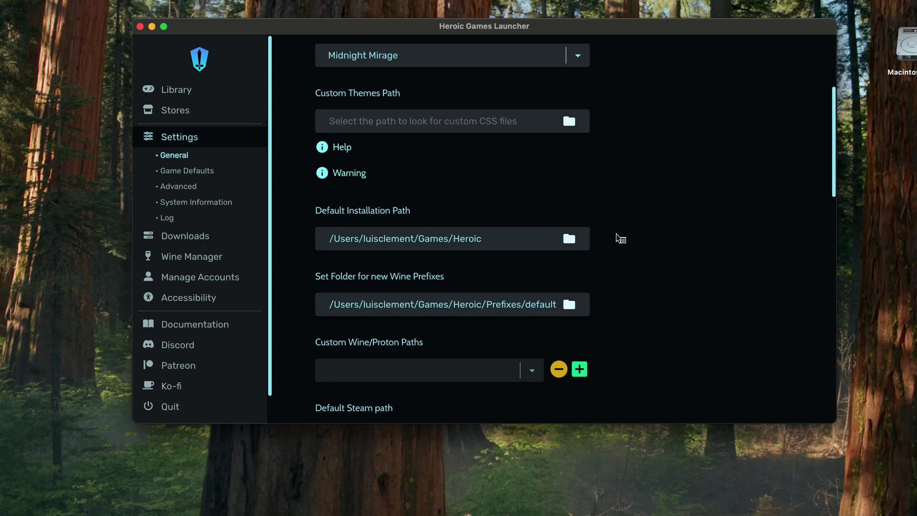
left_click(186, 236)
left_click(214, 179)
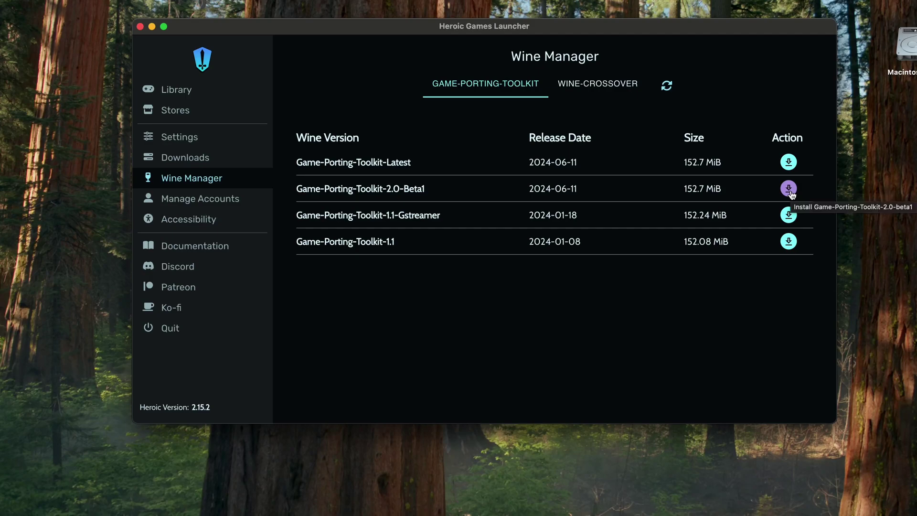
left_click(789, 162)
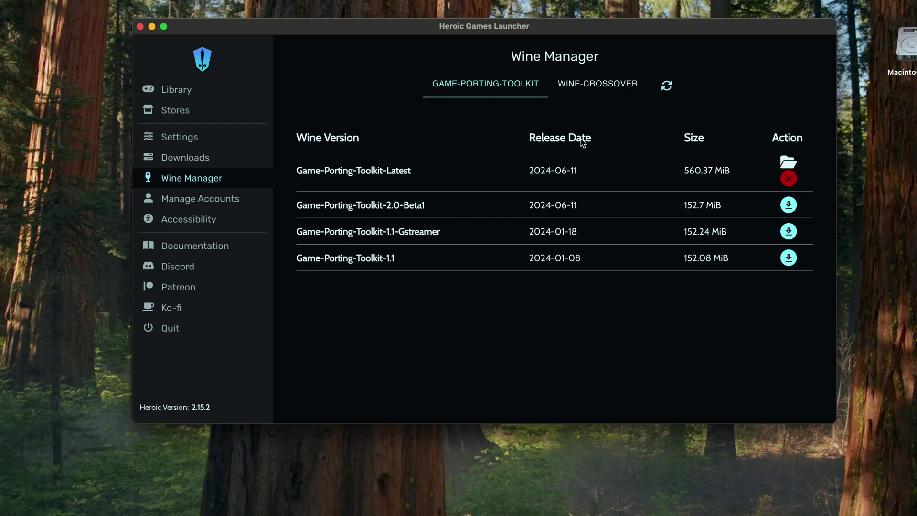
left_click(598, 93)
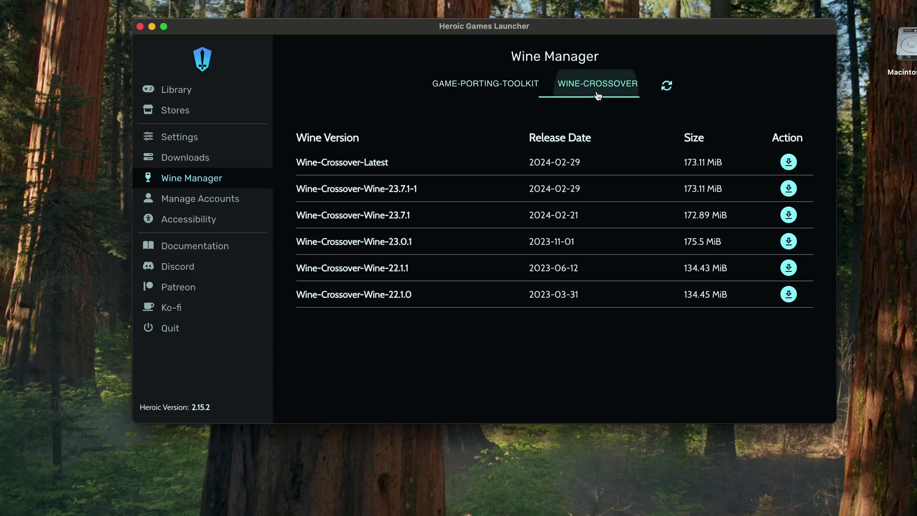
left_click(500, 88)
Step: Set the Wine version of Cyberpunk 2077 to GPTK System (DX11/DX12 Only) - wine-7.7-25-g85bb342ed7e and launch the game
left_click(177, 90)
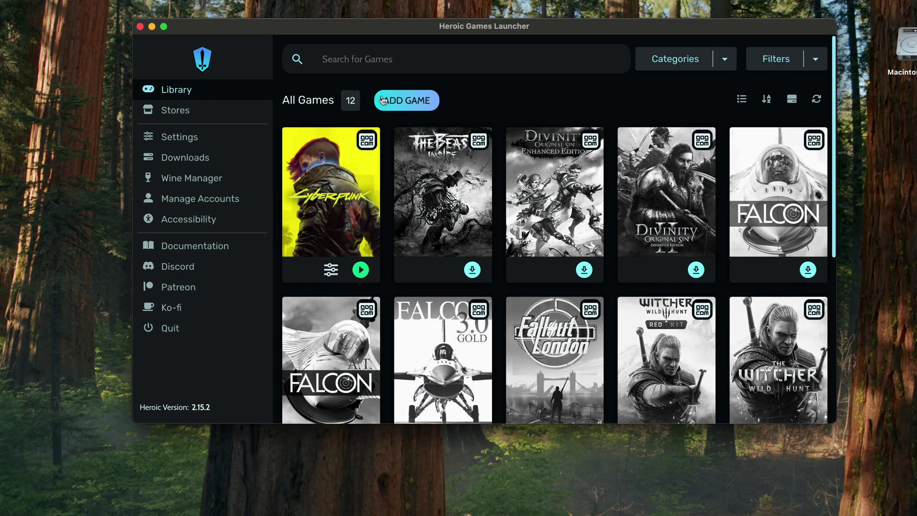
left_click(332, 282)
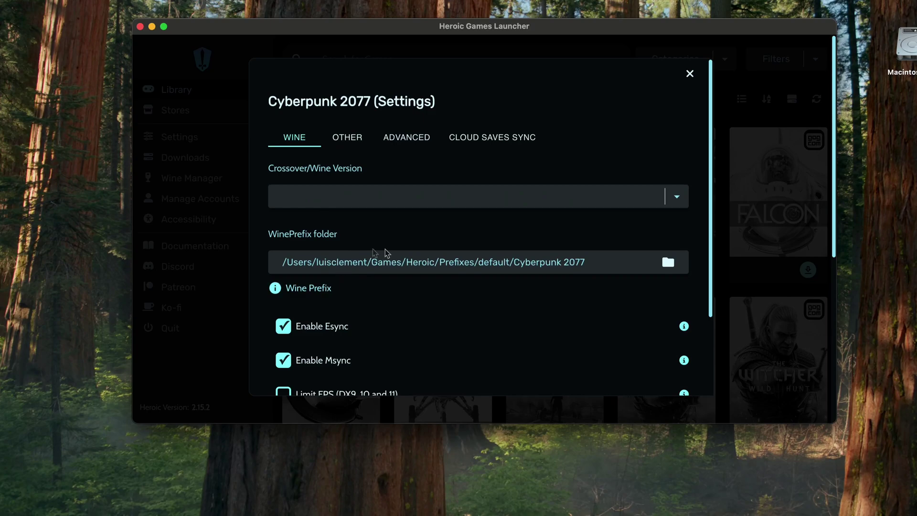
left_click(677, 206)
left_click(433, 184)
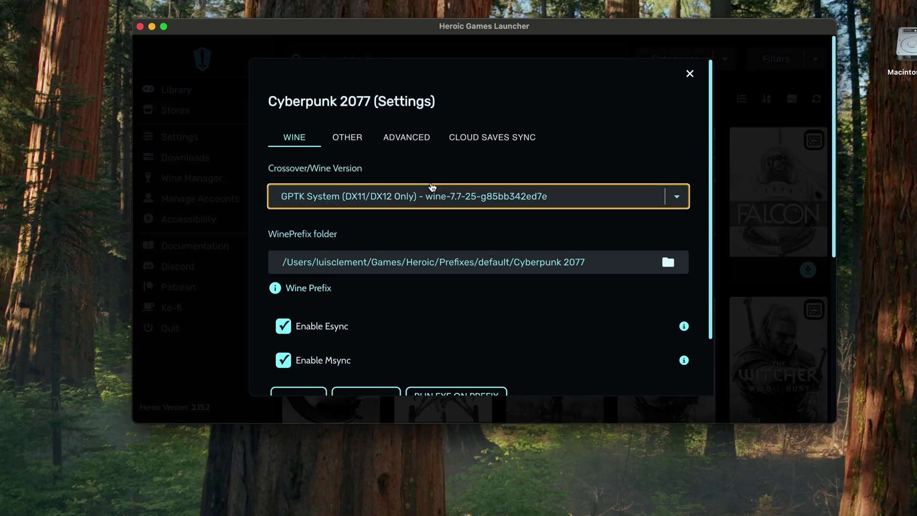
scroll(503, 244, "down", 2)
scroll(504, 244, "up", 2)
left_click(689, 75)
left_click(363, 275)
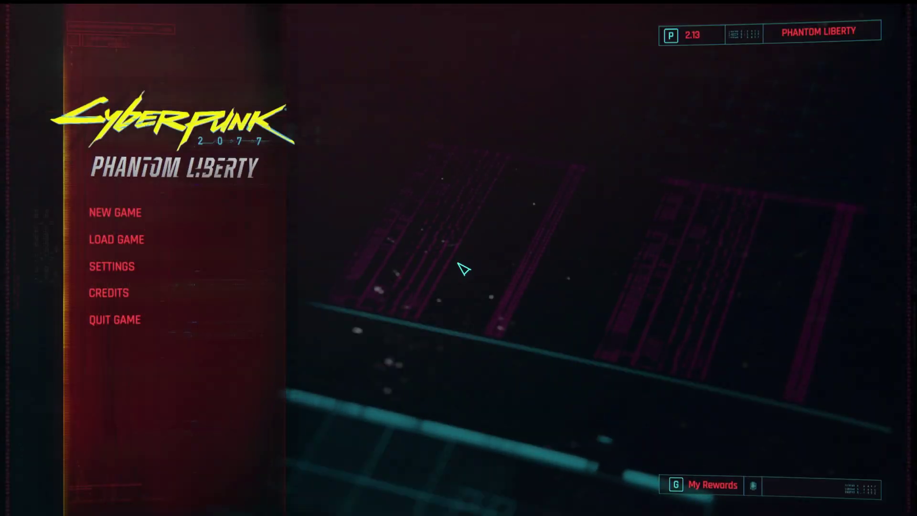
Step: Try the available windowed modes in the game's video settings and return to Windowed Borderless
left_click(138, 263)
left_click(403, 27)
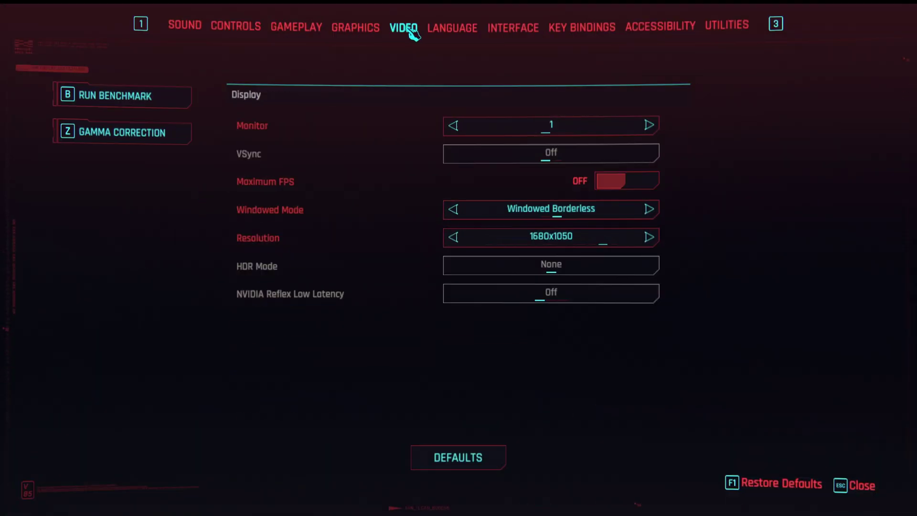
left_click(649, 209)
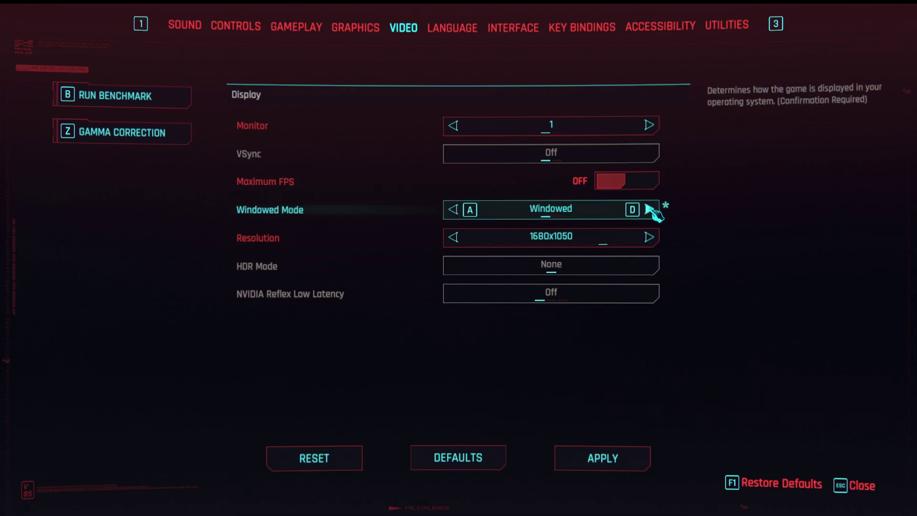
left_click(649, 211)
left_click(652, 214)
left_click(651, 212)
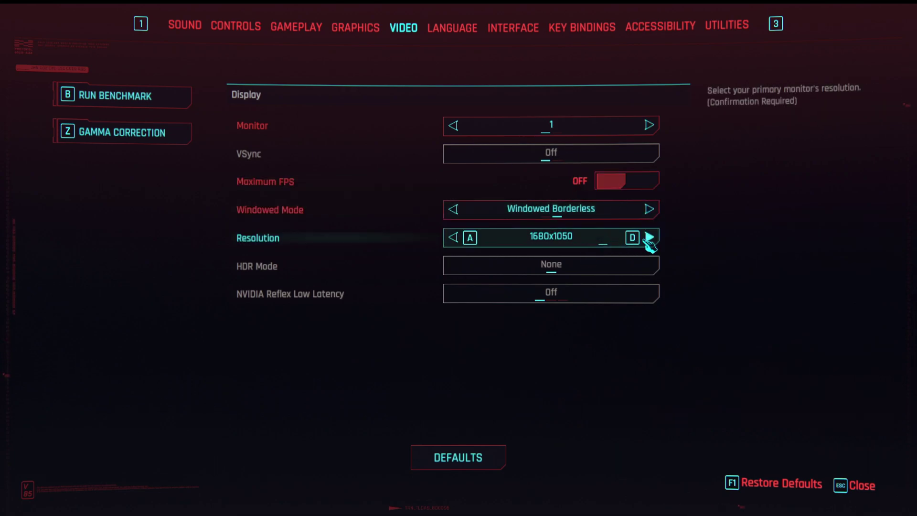
Step: Try the frame generation options in the graphics settings and return to AMD FSR 3 Frame Generation
left_click(357, 35)
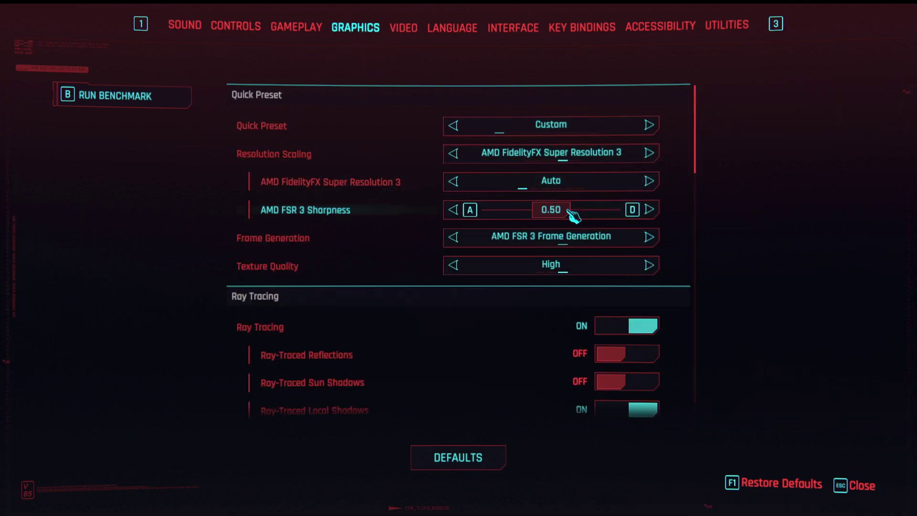
left_click(650, 237)
left_click(649, 237)
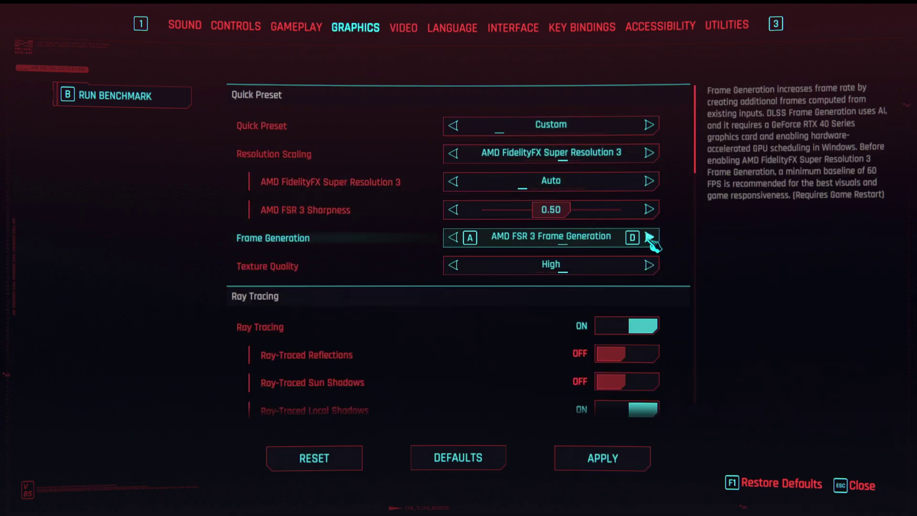
left_click(452, 238)
left_click(650, 237)
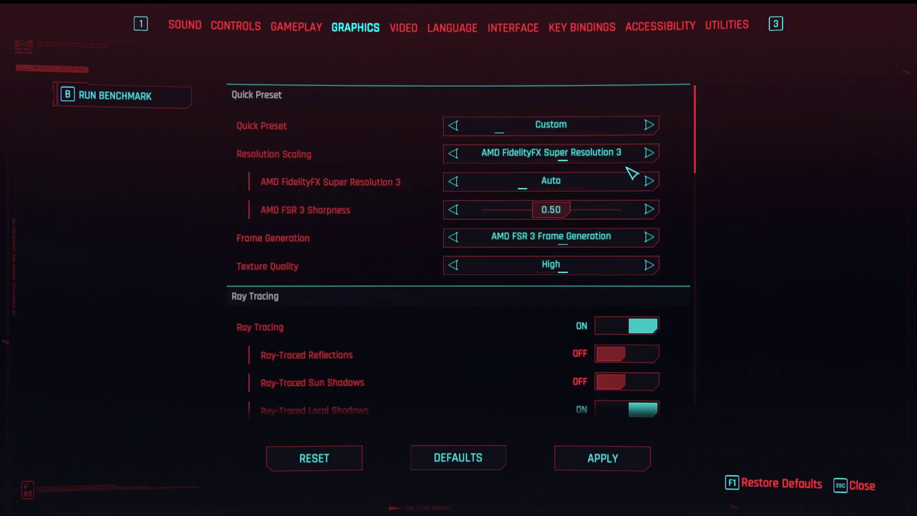
Step: Try the resolution scaling options, return to AMD FidelityFX Super Resolution 3, and re-enable AMD FSR 3 Frame Generation
left_click(649, 153)
left_click(650, 152)
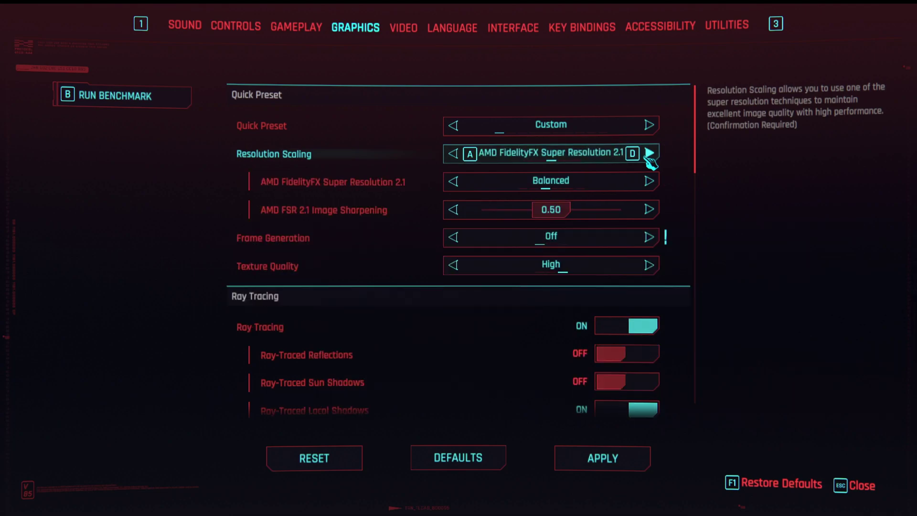
left_click(650, 152)
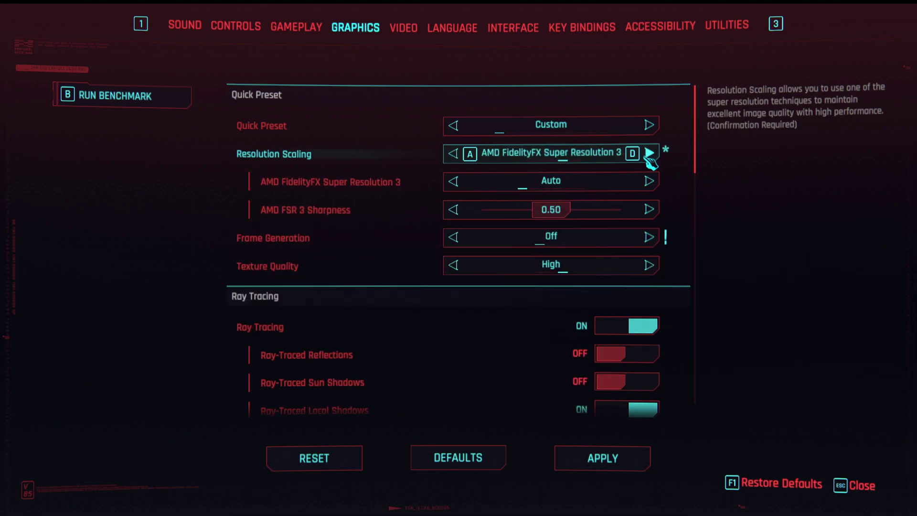
left_click(650, 153)
left_click(454, 154)
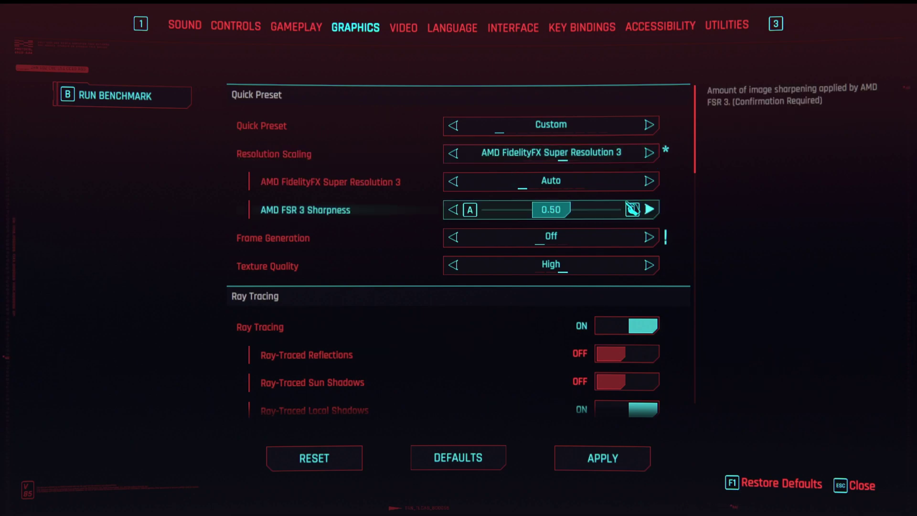
left_click(650, 238)
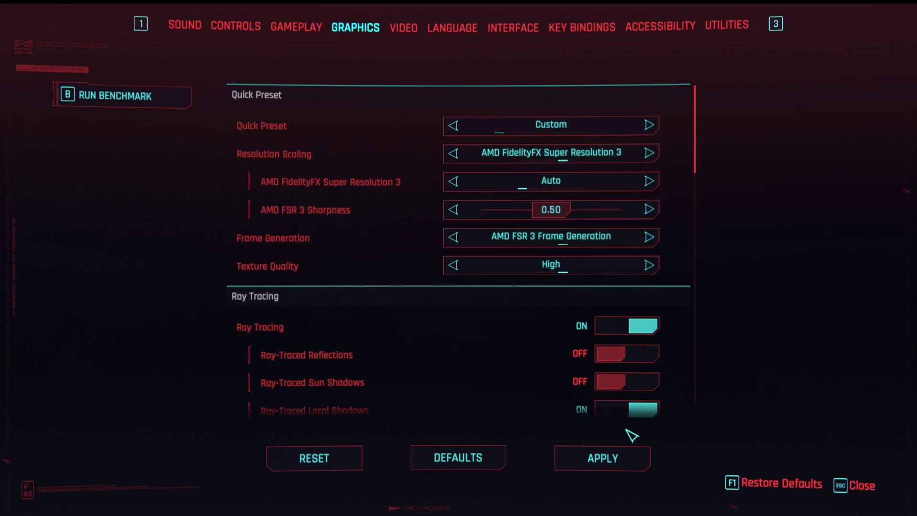
Step: Review the ray tracing, performance, basic and advanced options in the graphics settings
scroll(616, 382, "down", 2)
scroll(616, 381, "down", 5)
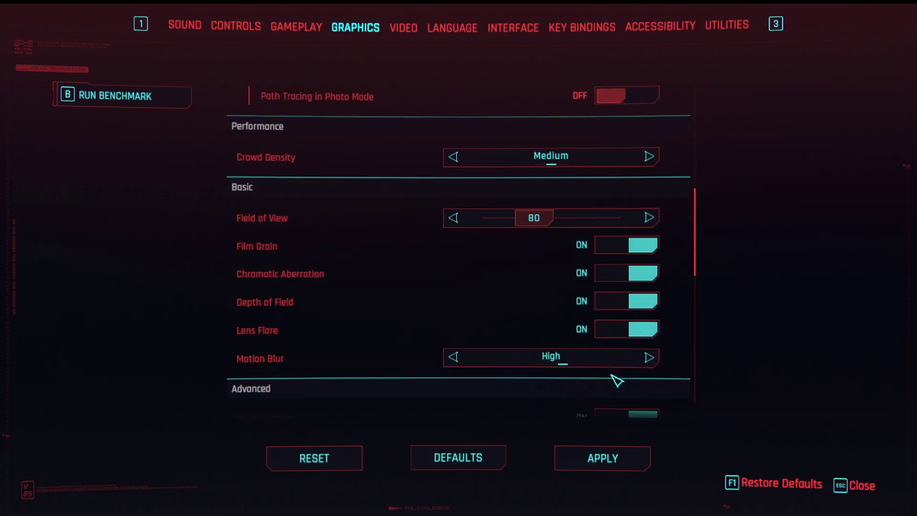
scroll(616, 380, "down", 4)
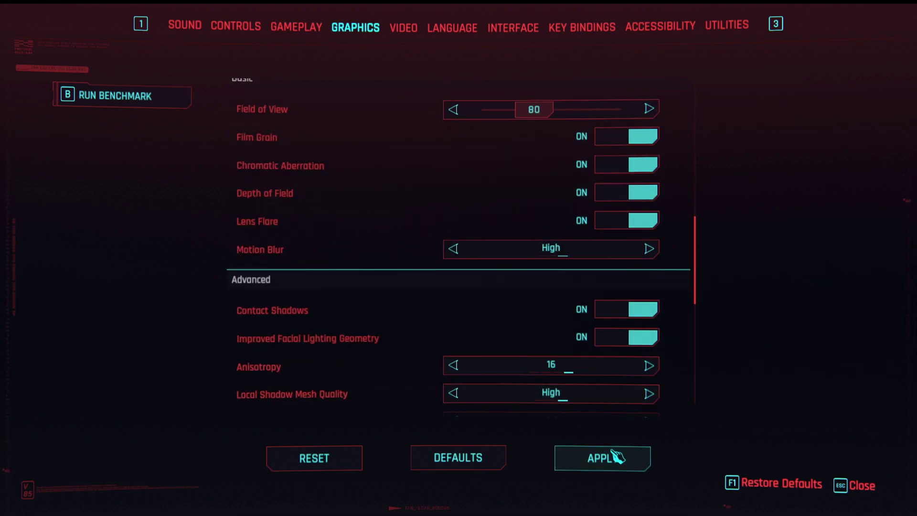
scroll(563, 344, "up", 10)
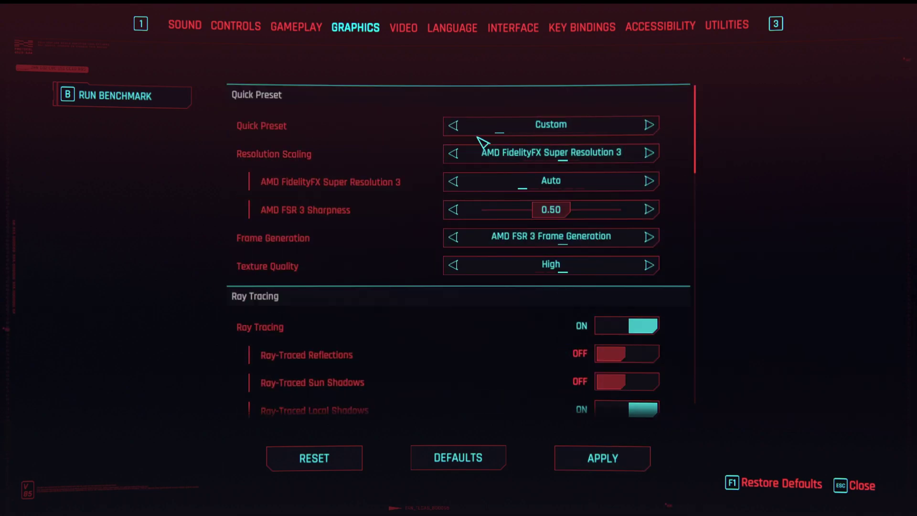
Step: Turn the Maximum FPS limit on and back off in the game's video settings
left_click(405, 29)
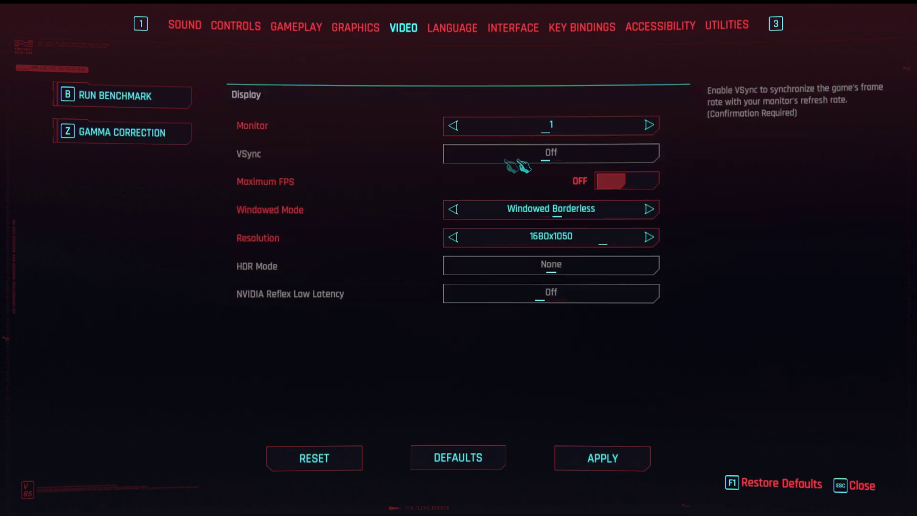
left_click(629, 182)
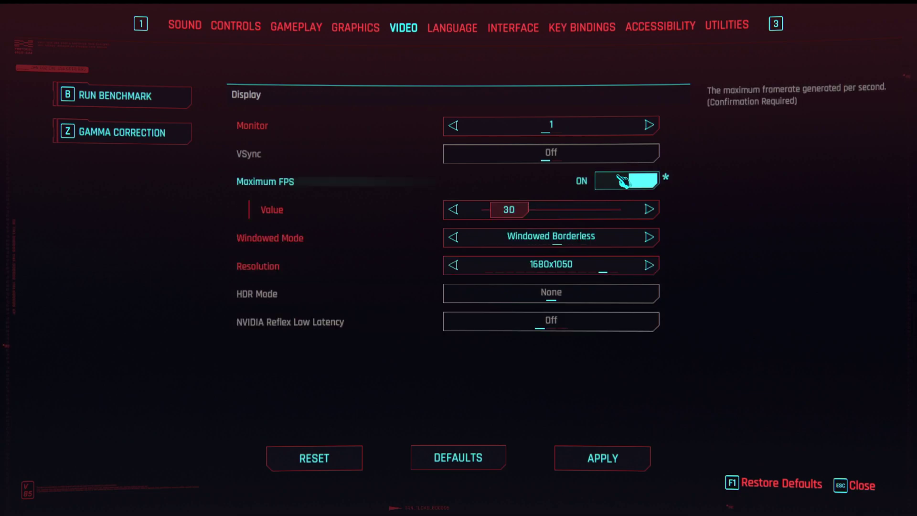
left_click(610, 184)
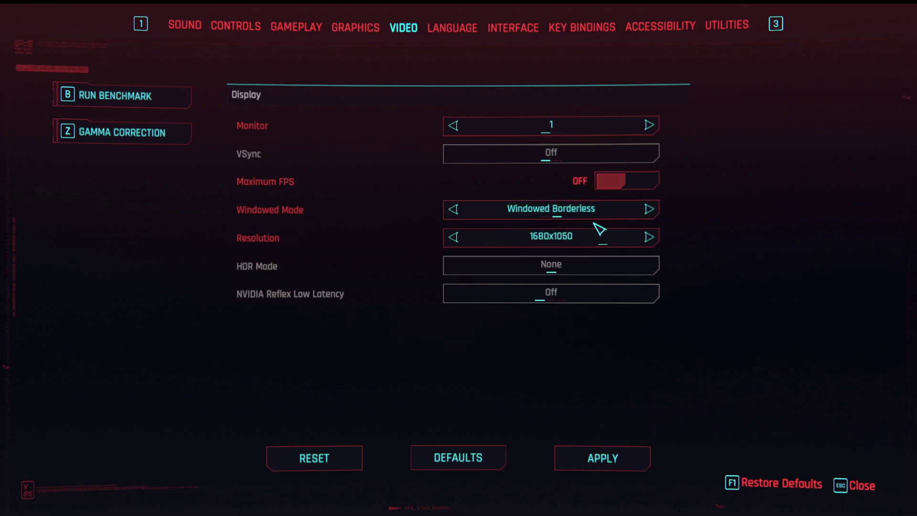
left_click(455, 238)
Step: Run the benchmark with the current graphics settings and exit from its results to the main menu
left_click(188, 87)
left_click(521, 244)
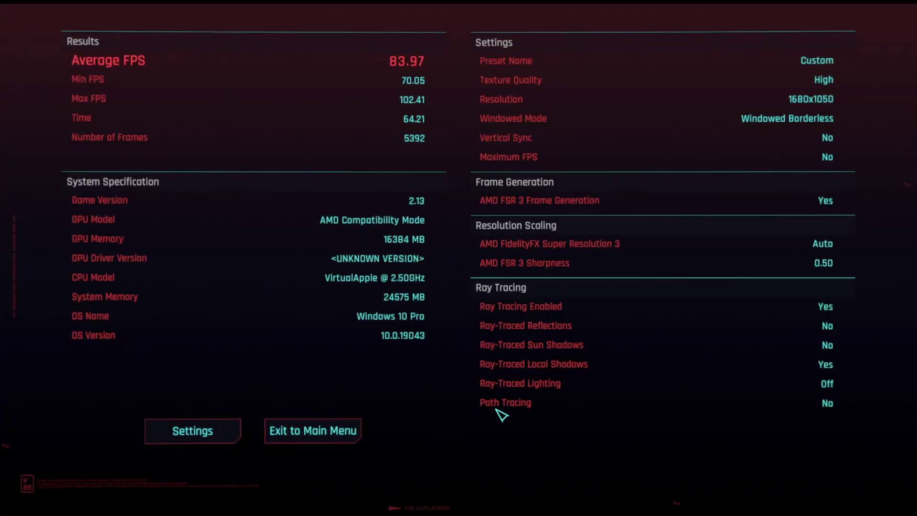
left_click(330, 431)
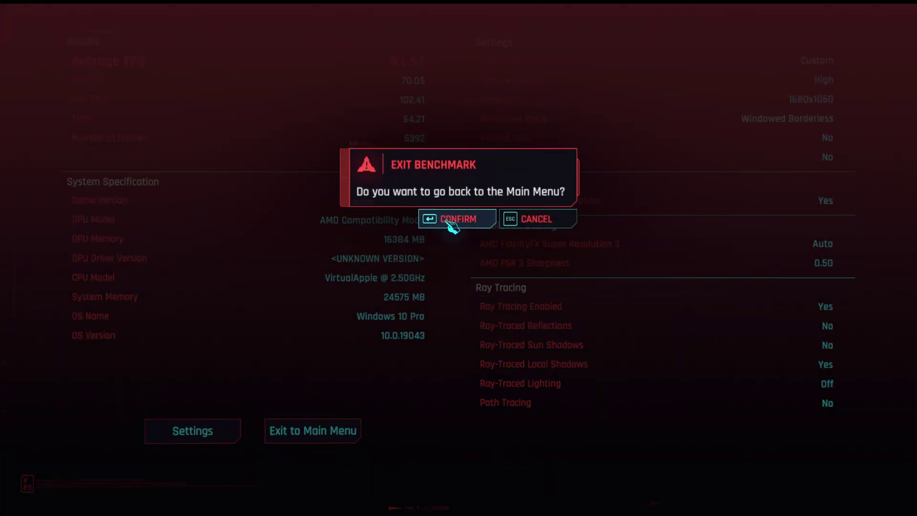